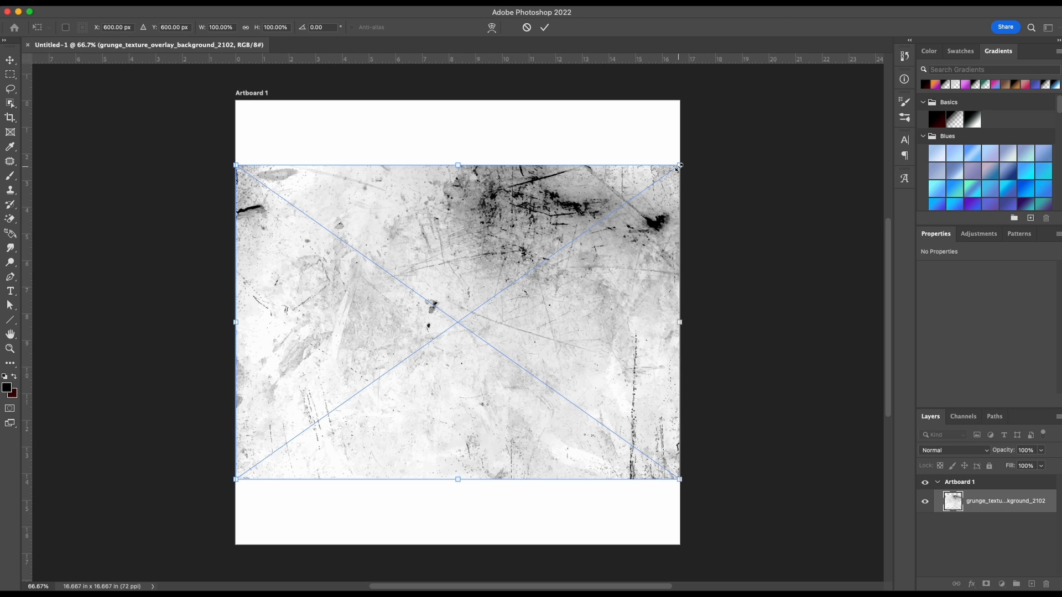
- Scale the grunge texture up proportionally from its centre until it covers the whole artboard
{"action": "mouse_move", "coordinate": [679, 164]}
{"action": "left_mouse_down"}
{"action": "mouse_move", "coordinate": [765, 73]}
{"action": "mouse_move", "coordinate": [773, 85]}
{"action": "left_mouse_up"}
{"action": "key", "text": "Return"}
- Rename the texture layer "background" and lower its opacity to 58%
{"action": "double_click", "coordinate": [981, 506]}
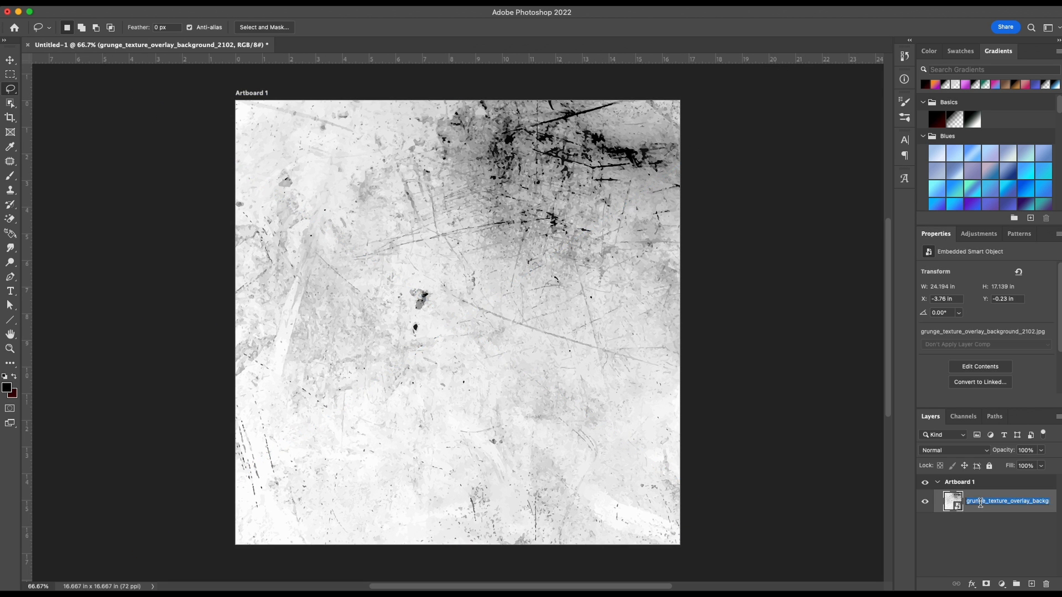
{"action": "type", "text": "background"}
{"action": "key", "text": "Return"}
{"action": "left_click_drag", "start_coordinate": [1007, 450], "coordinate": [984, 453]}
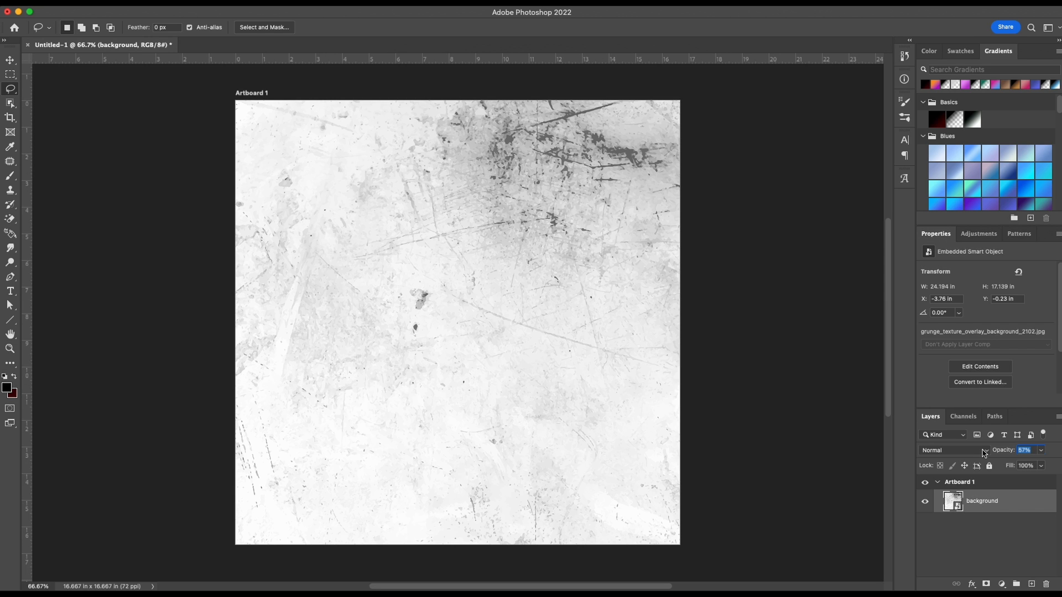
{"action": "left_click", "coordinate": [1000, 509]}
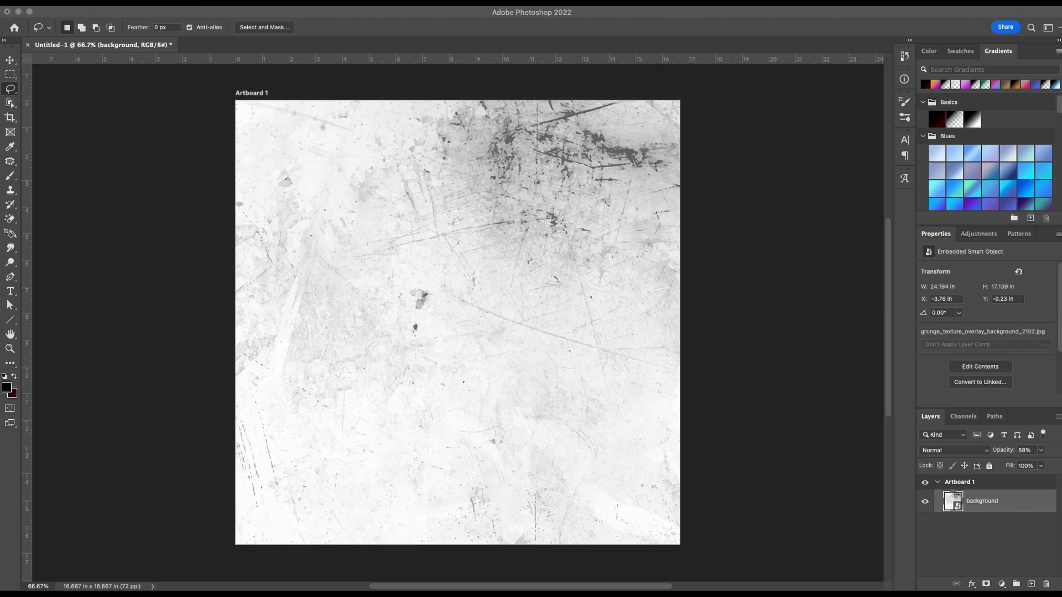
- Place the brown eye-dropper bottle photo at the artboard's centre and mask out its white backdrop using Select Subject
{"action": "left_click_drag", "start_coordinate": [1061, 284], "coordinate": [446, 295]}
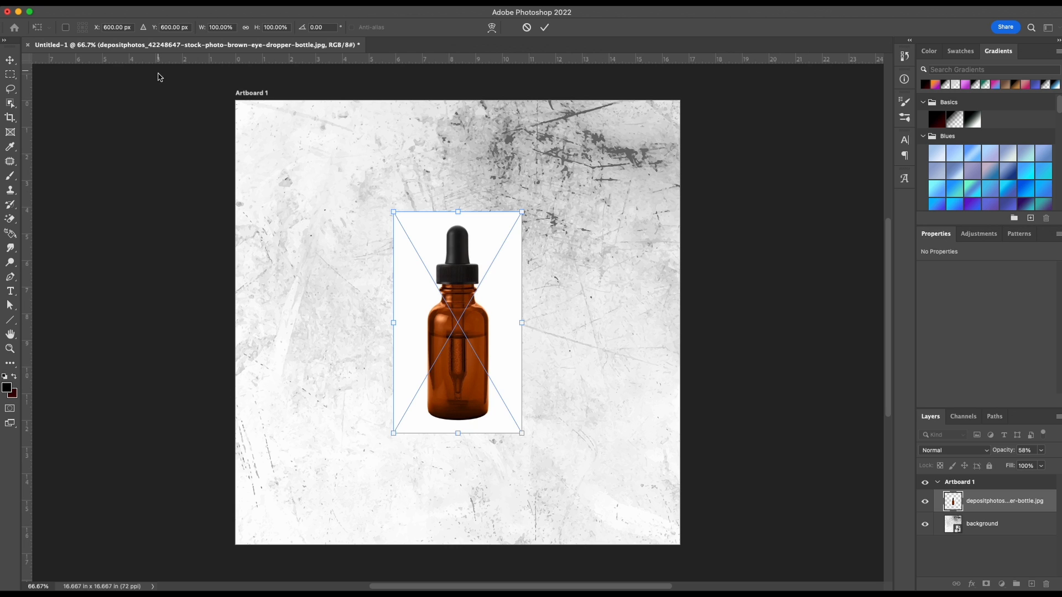
{"action": "left_click", "coordinate": [544, 28]}
{"action": "left_click", "coordinate": [10, 103]}
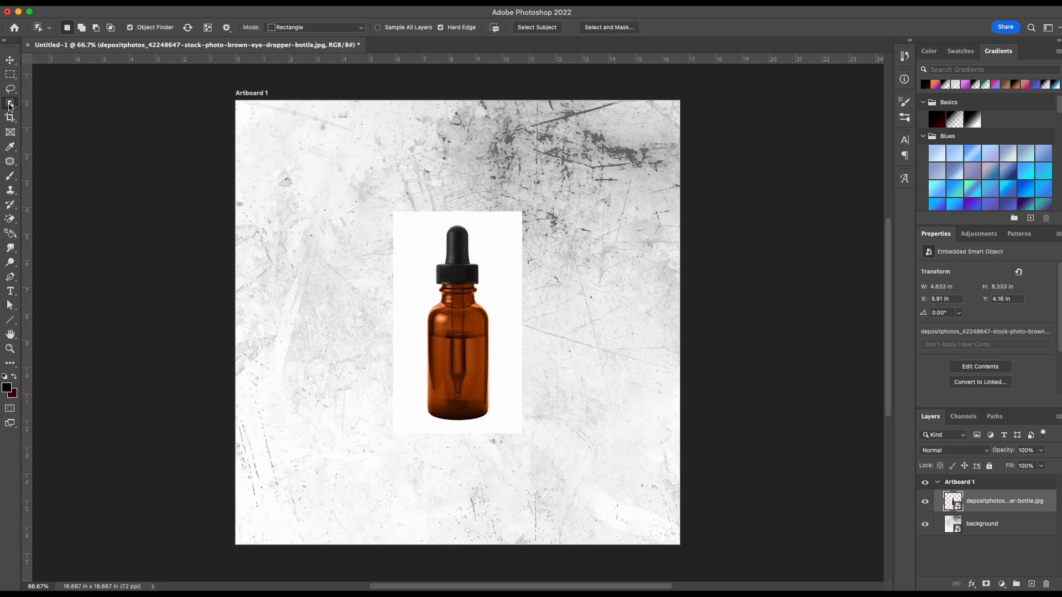
{"action": "left_click", "coordinate": [538, 27]}
{"action": "left_click", "coordinate": [986, 584]}
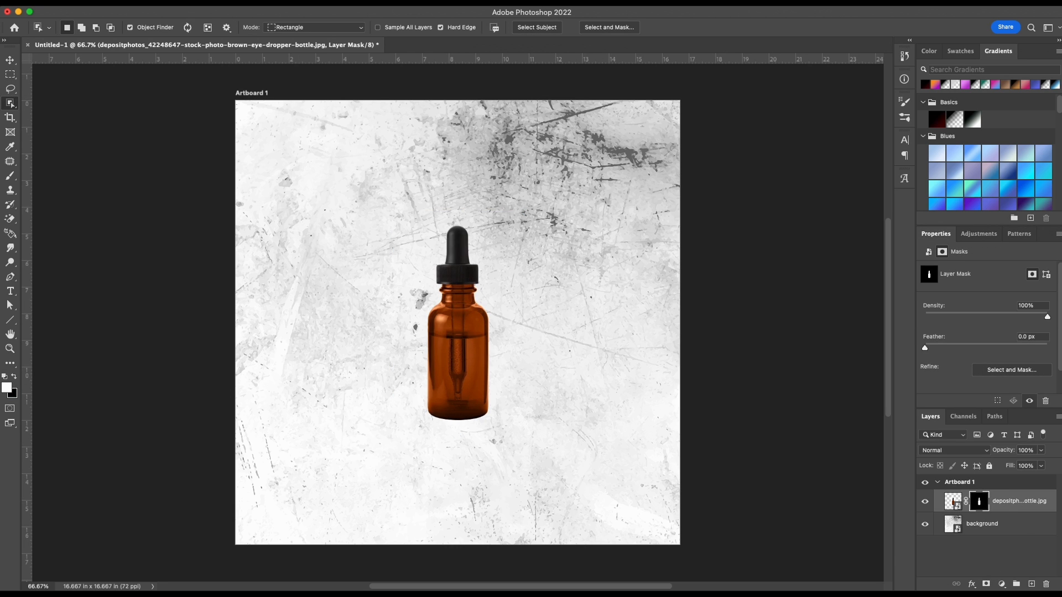
- Place the green leaves image, scaled to about 52%, beside the upper left of the bottle
{"action": "left_click_drag", "start_coordinate": [1061, 261], "coordinate": [550, 261]}
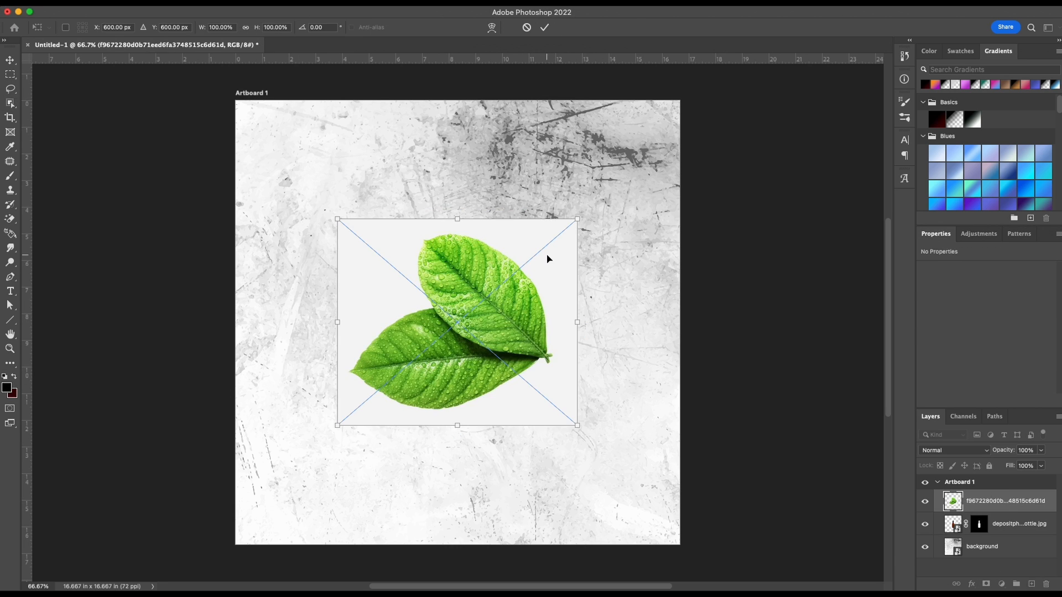
{"action": "left_click_drag", "start_coordinate": [577, 219], "coordinate": [455, 219]}
{"action": "mouse_move", "coordinate": [395, 281]}
{"action": "left_mouse_down"}
{"action": "mouse_move", "coordinate": [402, 331]}
{"action": "mouse_move", "coordinate": [396, 300]}
{"action": "left_mouse_up"}
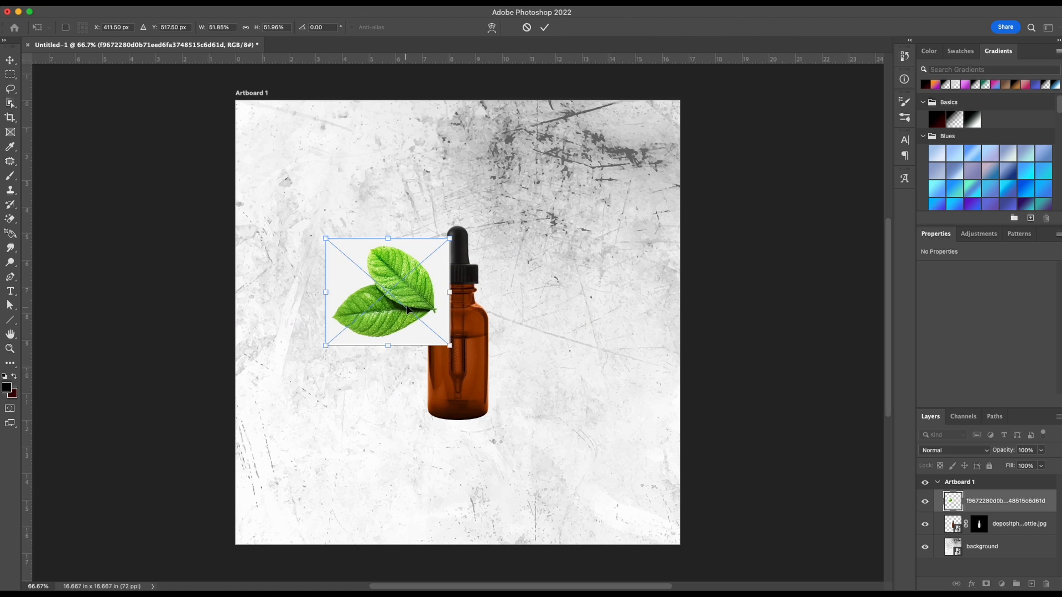
{"action": "left_click", "coordinate": [544, 27]}
- Mask out the leaves' backdrop with Select Subject, then tuck the leaves behind the bottle's neck by moving their layer below it
{"action": "left_click", "coordinate": [536, 27]}
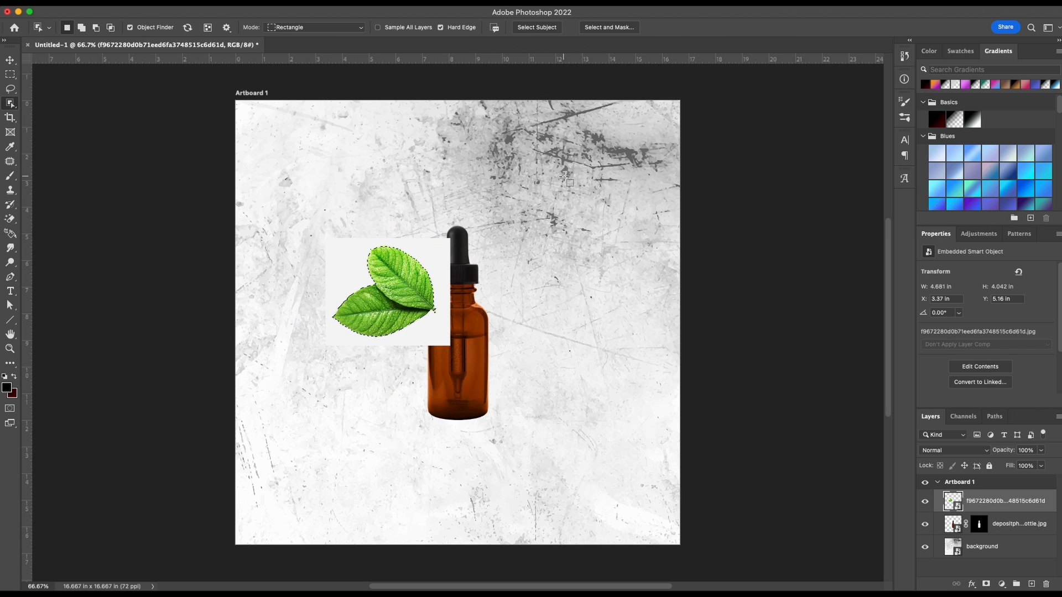
{"action": "left_click", "coordinate": [988, 584]}
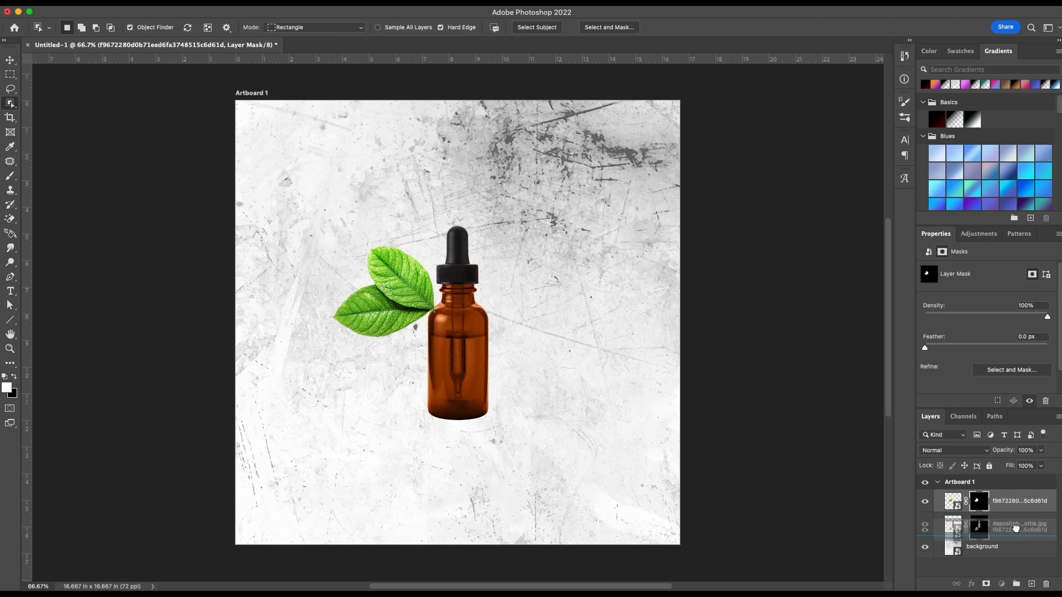
{"action": "left_click_drag", "start_coordinate": [1016, 502], "coordinate": [1017, 525]}
{"action": "key", "text": "v"}
{"action": "left_click_drag", "start_coordinate": [392, 297], "coordinate": [398, 291]}
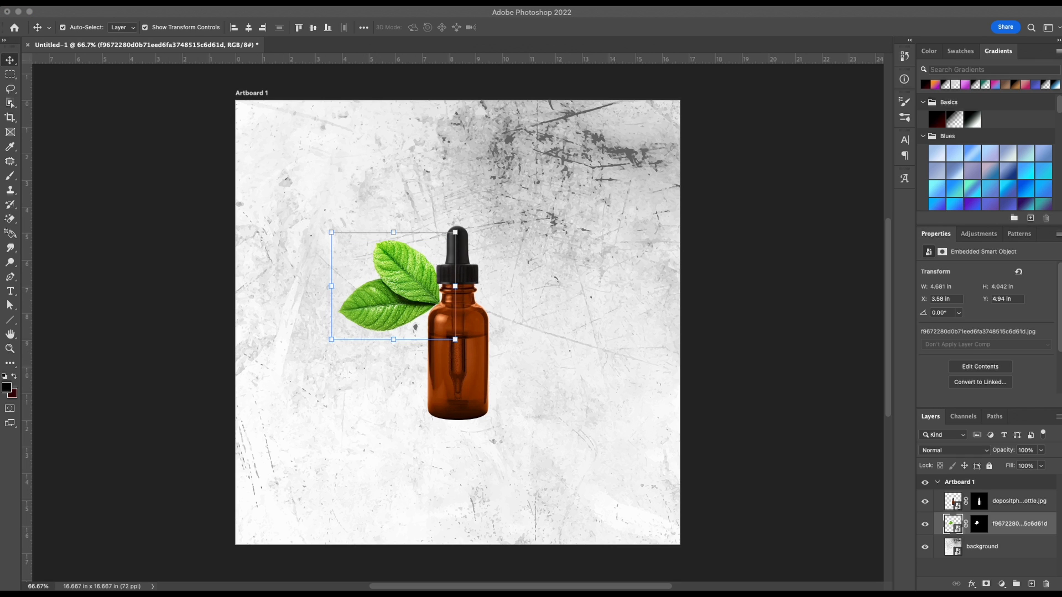
- Duplicate the leaves, scale the copy to about 43%, rotate it to about 145° and place it right of the bottle's neck
{"action": "left_click_drag", "start_coordinate": [401, 281], "coordinate": [492, 436], "text": "alt"}
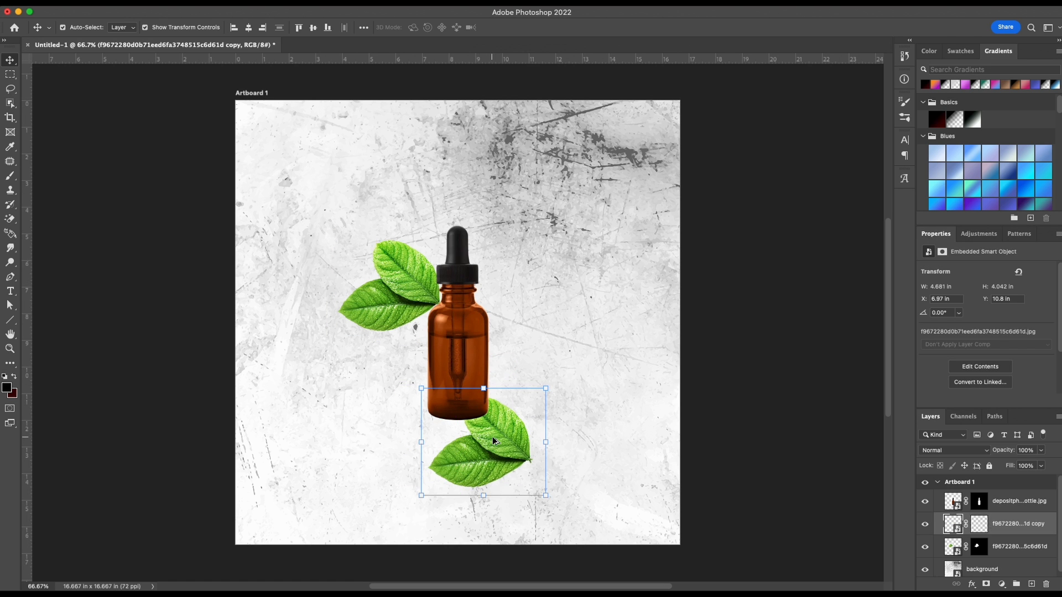
{"action": "left_click_drag", "start_coordinate": [551, 503], "coordinate": [335, 293]}
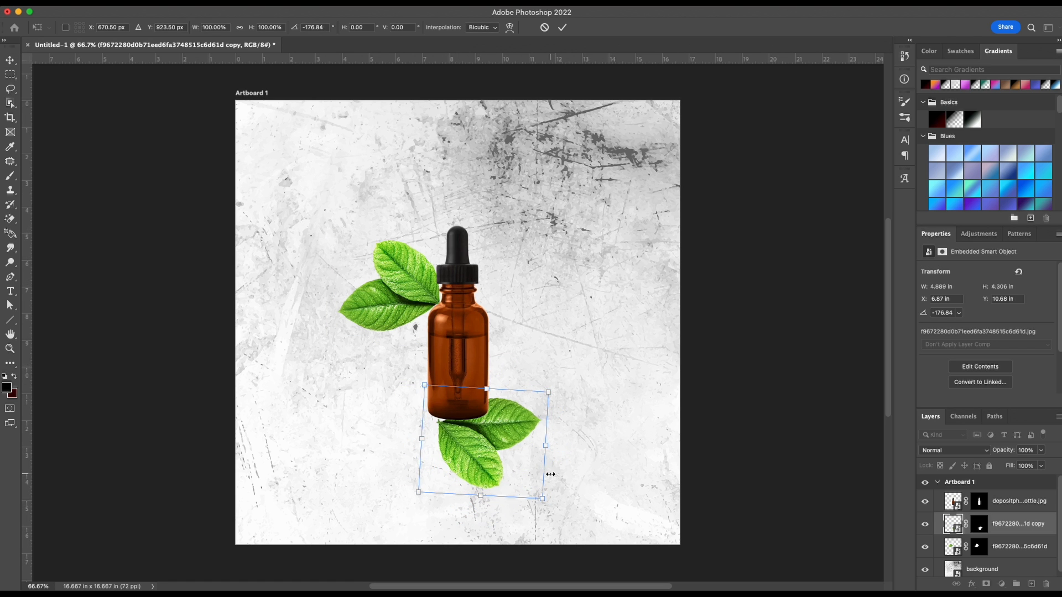
{"action": "left_click_drag", "start_coordinate": [541, 500], "coordinate": [504, 302]}
{"action": "left_click", "coordinate": [562, 28]}
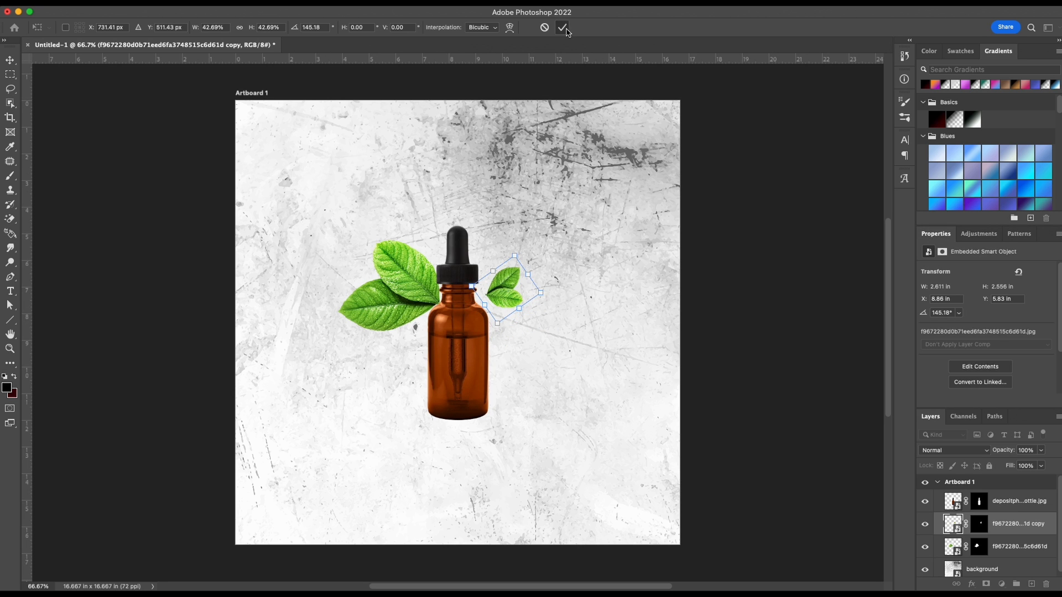
{"action": "left_click", "coordinate": [531, 177]}
{"action": "left_click", "coordinate": [430, 290]}
{"action": "left_click_drag", "start_coordinate": [390, 301], "coordinate": [405, 439]}
{"action": "key", "text": "super+z"}
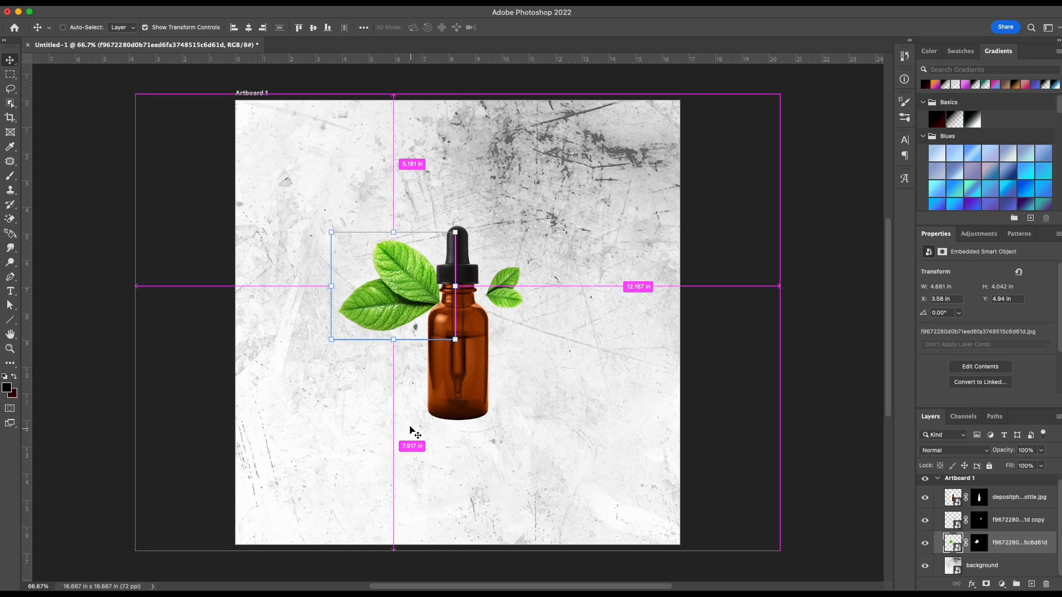
- Duplicate the large leaf pair to below the bottle and lock the background layer in its original position
{"action": "left_click_drag", "start_coordinate": [405, 300], "coordinate": [503, 468]}
{"action": "left_click", "coordinate": [595, 398]}
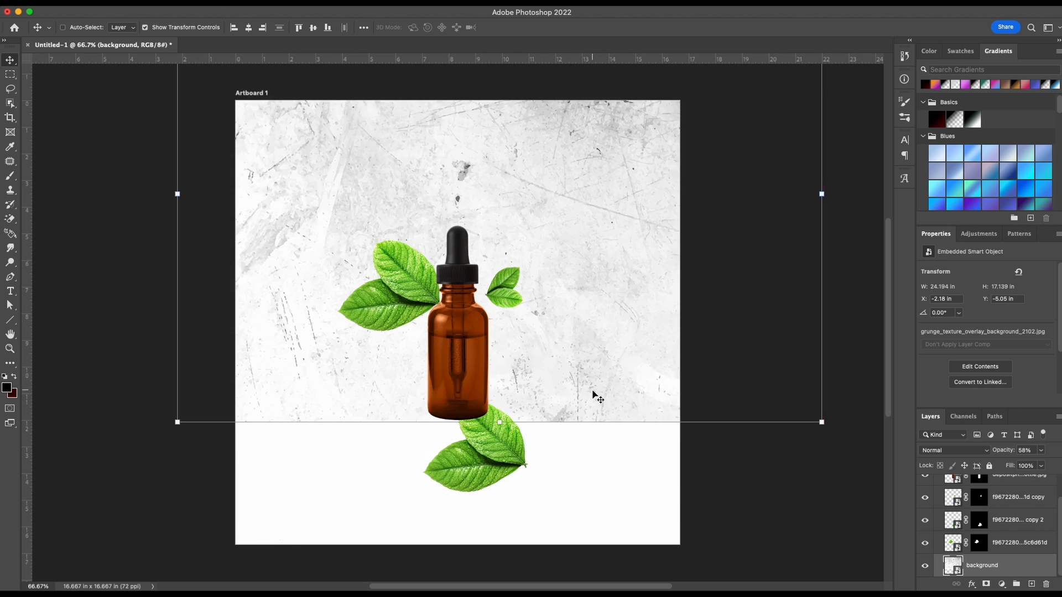
{"action": "left_click", "coordinate": [979, 565]}
{"action": "left_click", "coordinate": [989, 468]}
- Rotate and shrink the leaf copy below the bottle and place it against the bottle's lower right side
{"action": "left_click", "coordinate": [491, 479]}
{"action": "left_click_drag", "start_coordinate": [546, 505], "coordinate": [396, 288]}
{"action": "left_click_drag", "start_coordinate": [400, 477], "coordinate": [567, 371]}
{"action": "left_click", "coordinate": [562, 28]}
- Duplicate the small leaf pair, rotate the copy to about -43° and set it against the bottle's lower left side
{"action": "left_click_drag", "start_coordinate": [506, 297], "coordinate": [390, 418]}
{"action": "left_click", "coordinate": [405, 275]}
{"action": "left_click_drag", "start_coordinate": [427, 370], "coordinate": [409, 390]}
{"action": "left_click", "coordinate": [562, 27]}
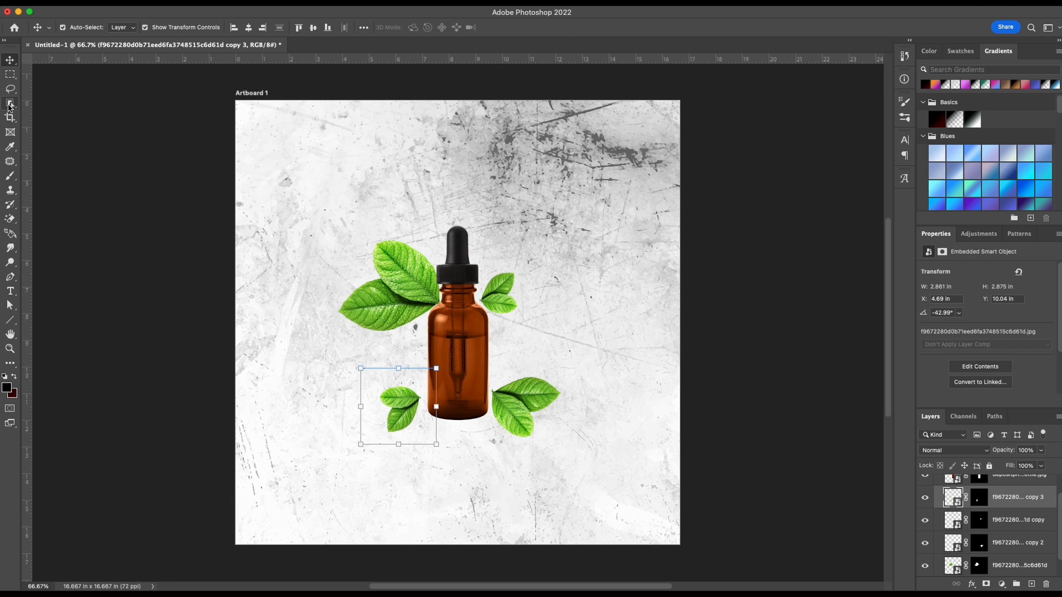
{"action": "left_click", "coordinate": [10, 103]}
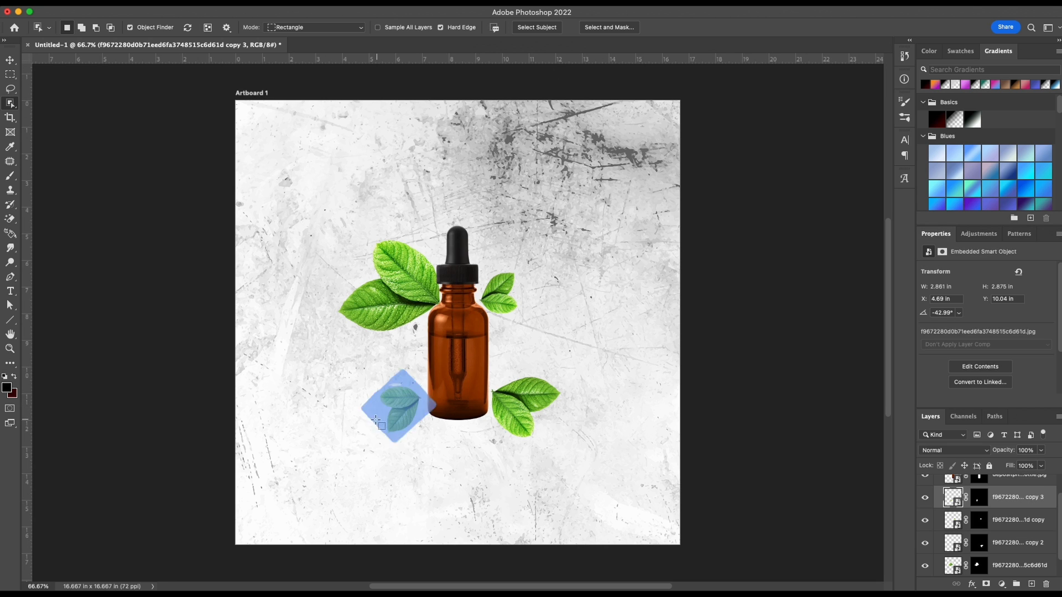
{"action": "key", "text": "v"}
{"action": "left_click_drag", "start_coordinate": [406, 419], "coordinate": [415, 419]}
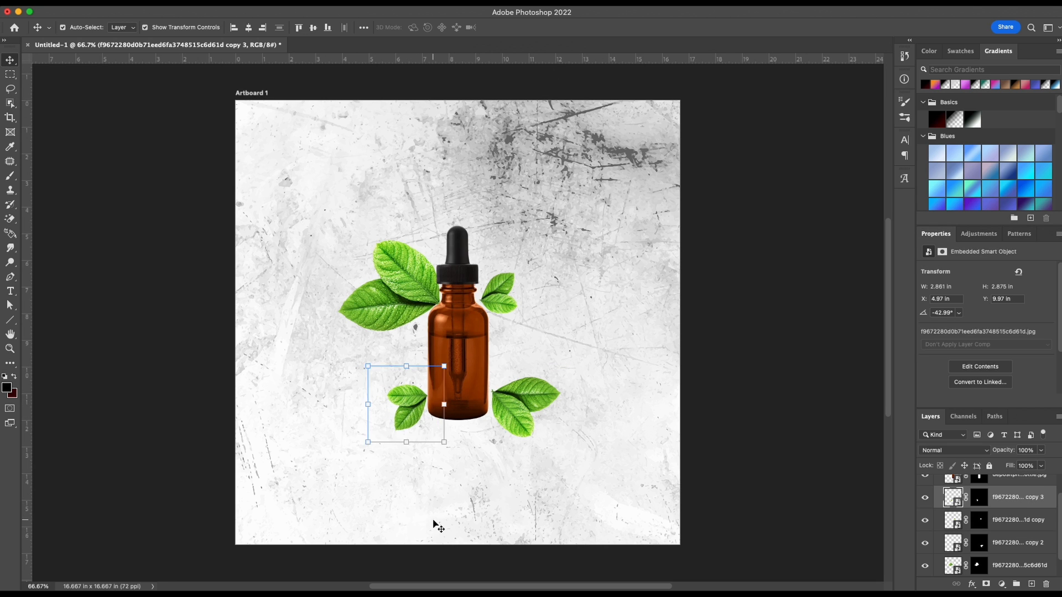
- Scale the large upper-left leaves down to about 72% and reposition them beside the bottle's neck
{"action": "left_click", "coordinate": [233, 440]}
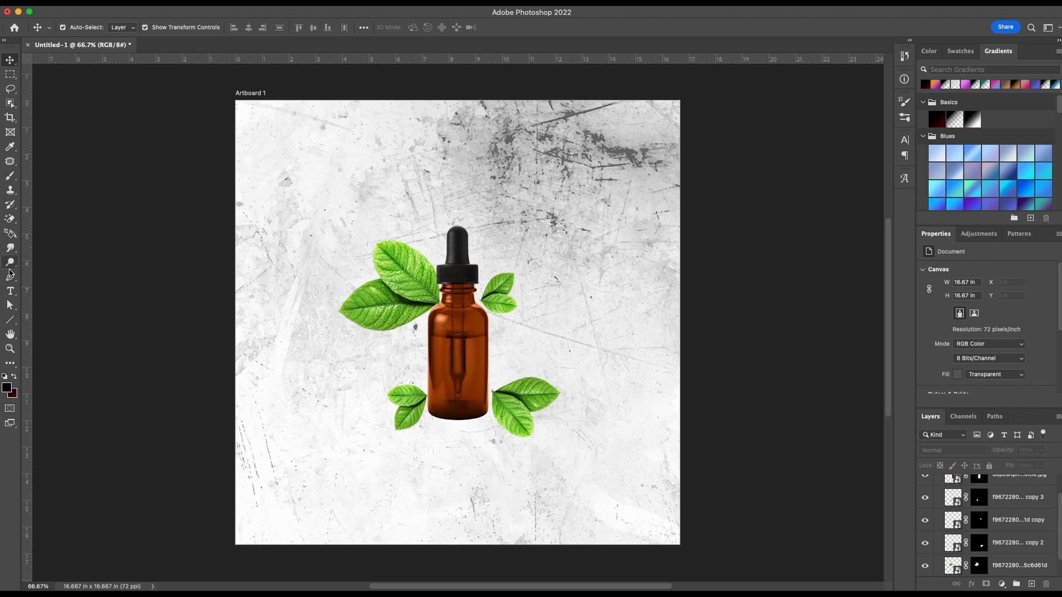
{"action": "left_click", "coordinate": [11, 323]}
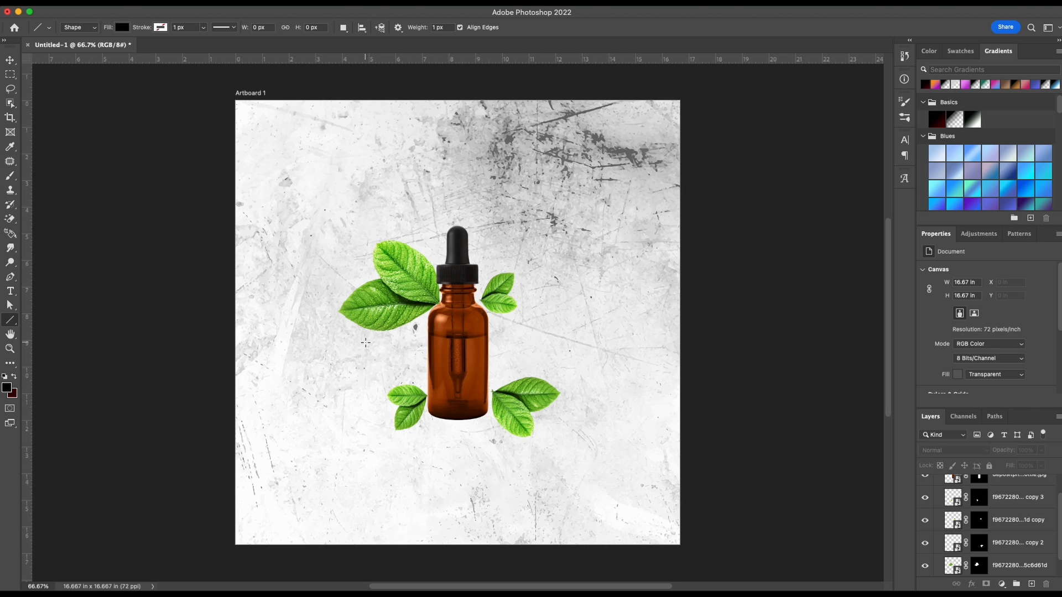
{"action": "key", "text": "v"}
{"action": "left_click", "coordinate": [360, 310]}
{"action": "left_click_drag", "start_coordinate": [327, 339], "coordinate": [361, 321]}
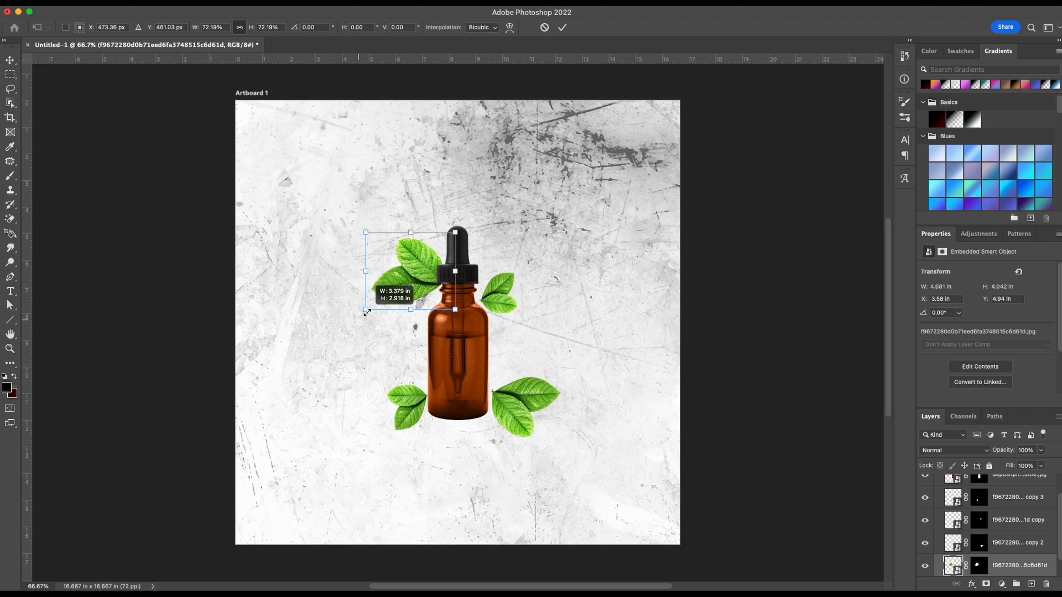
{"action": "left_click_drag", "start_coordinate": [410, 286], "coordinate": [403, 279]}
{"action": "key", "text": "Return"}
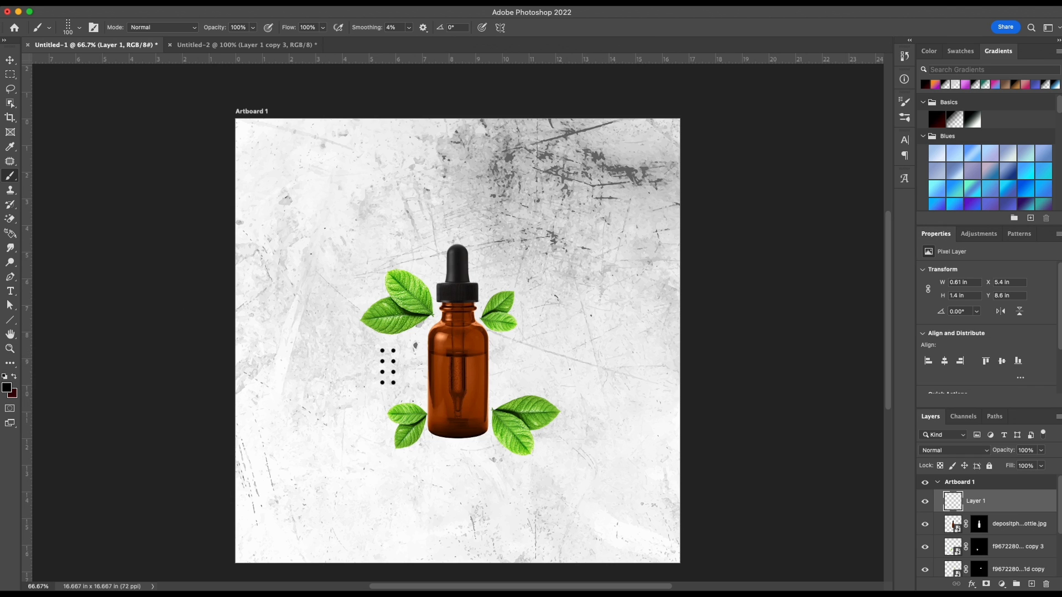
- Draw a rectangle of about 1018 × 1047 px framing the bottle and leaves inside the artboard
{"action": "left_click", "coordinate": [11, 320]}
{"action": "left_click_drag", "start_coordinate": [11, 322], "coordinate": [50, 318]}
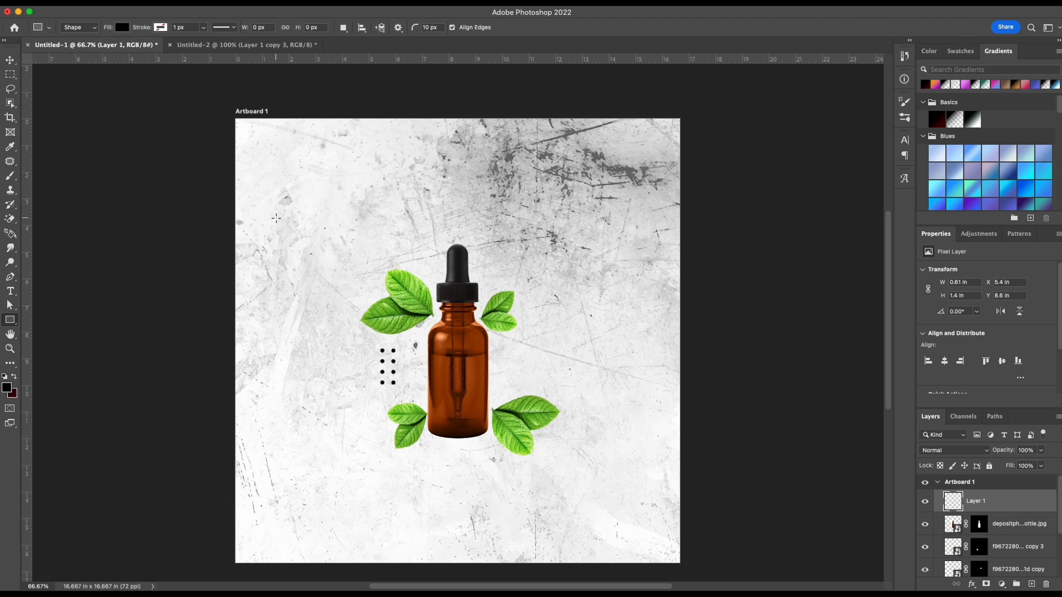
{"action": "left_click_drag", "start_coordinate": [272, 146], "coordinate": [646, 532]}
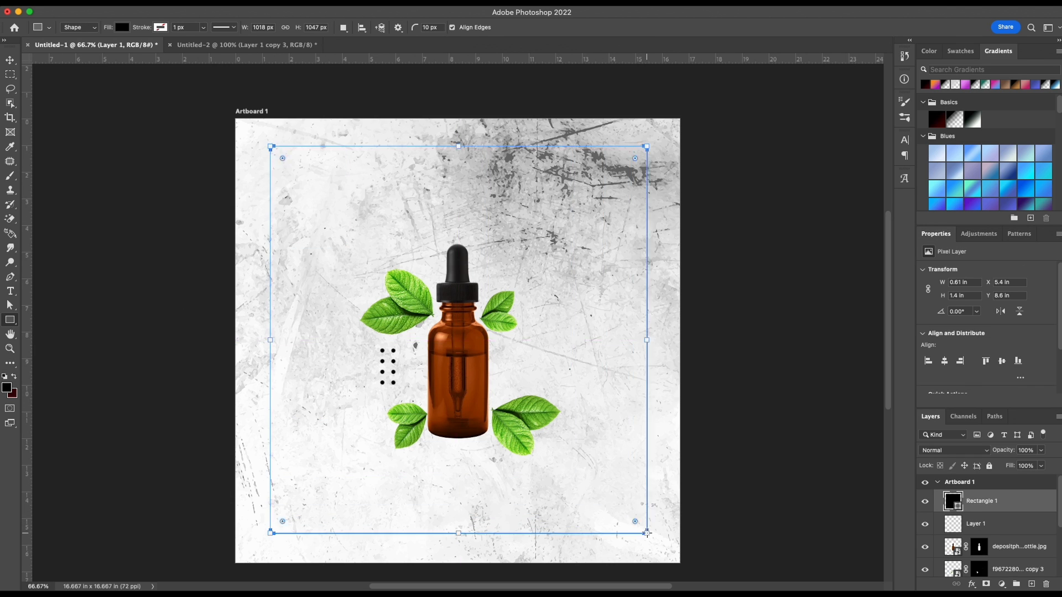
- Remove the frame rectangle's fill and give it a 5 px black stroke
{"action": "left_click", "coordinate": [957, 348]}
{"action": "left_click", "coordinate": [915, 386]}
{"action": "left_click", "coordinate": [956, 364]}
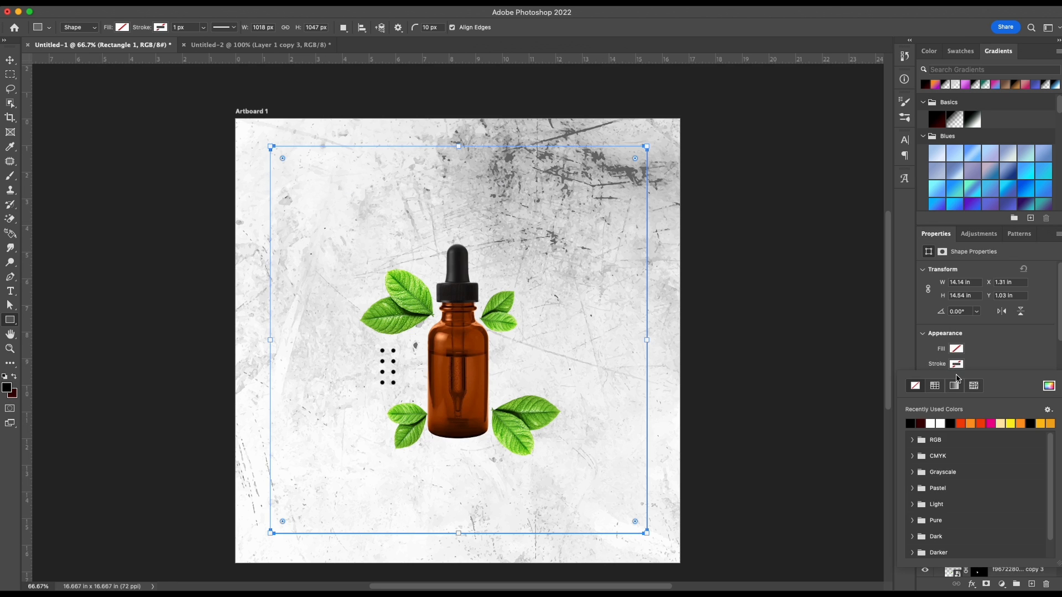
{"action": "left_click", "coordinate": [916, 423]}
{"action": "left_click", "coordinate": [854, 371]}
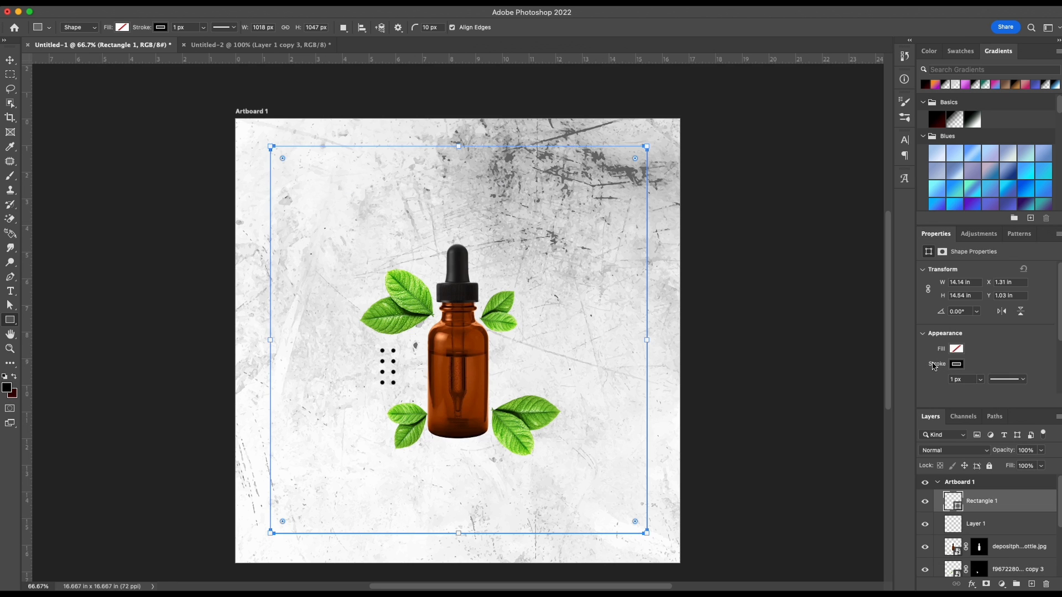
{"action": "left_click_drag", "start_coordinate": [142, 29], "coordinate": [148, 29]}
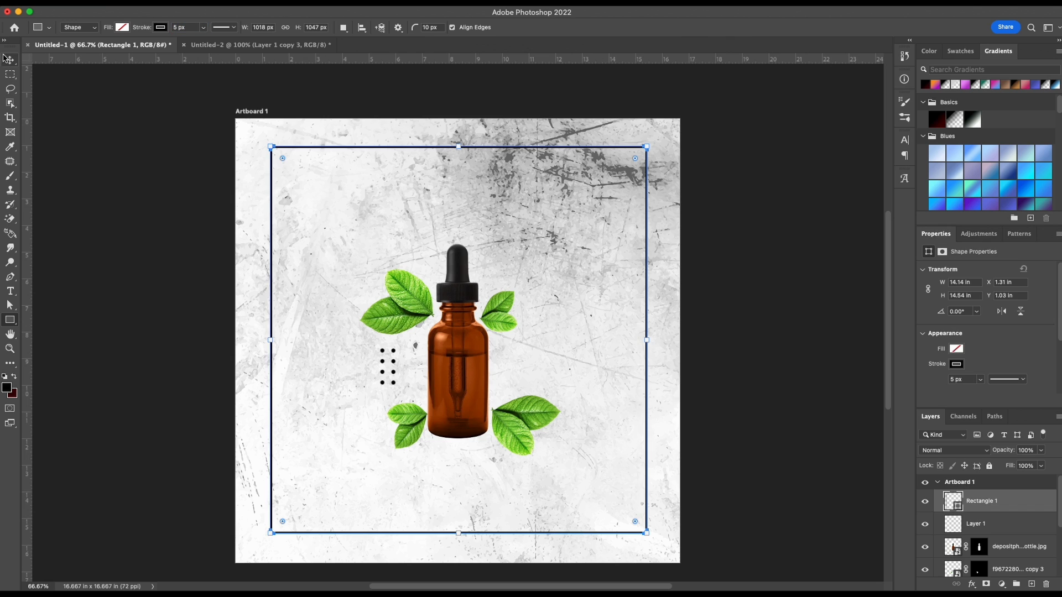
- Set the frame rectangle's corner radii to 0 px and add a layer mask to it
{"action": "scroll", "coordinate": [941, 328], "scroll_direction": "down", "scroll_amount": 3}
{"action": "left_click_drag", "start_coordinate": [941, 327], "coordinate": [920, 334]}
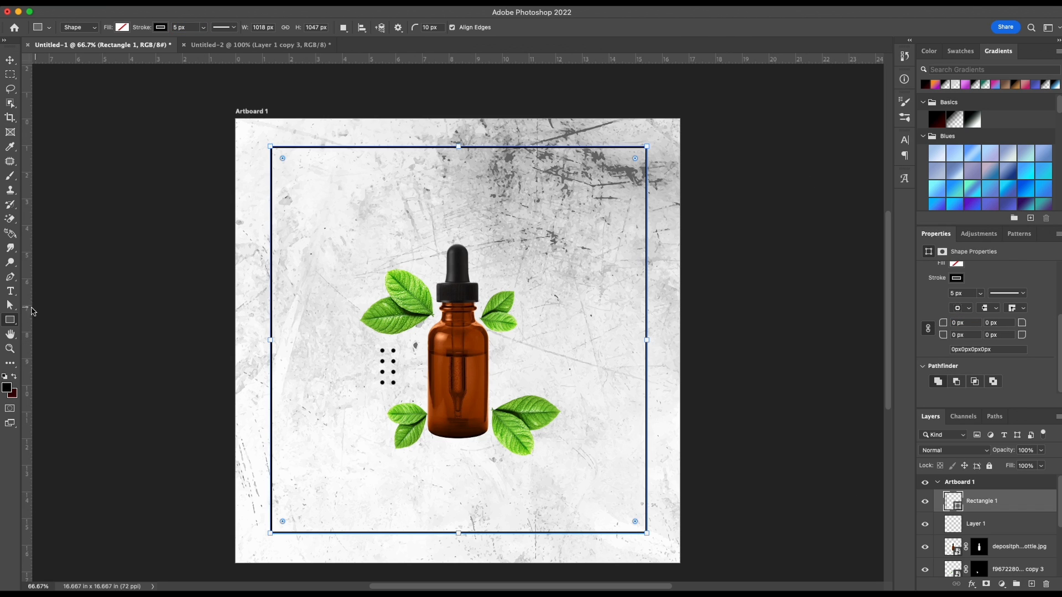
{"action": "left_click", "coordinate": [986, 586]}
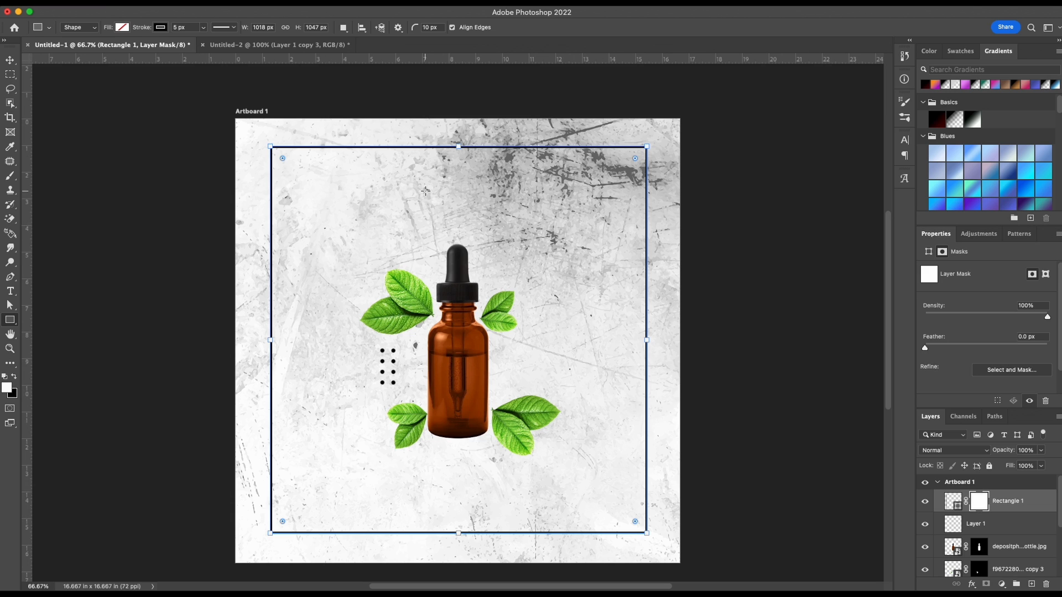
- Add the text "GREEN COSMETICS" inside the frame above the bottle
{"action": "key", "text": "t"}
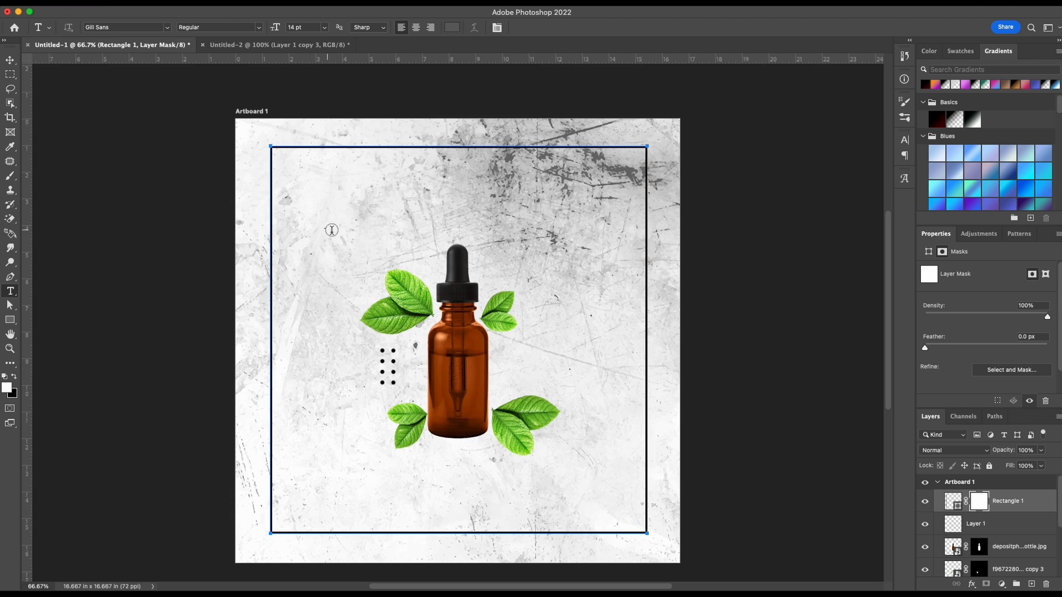
{"action": "left_click", "coordinate": [356, 188]}
{"action": "type", "text": "GBE"}
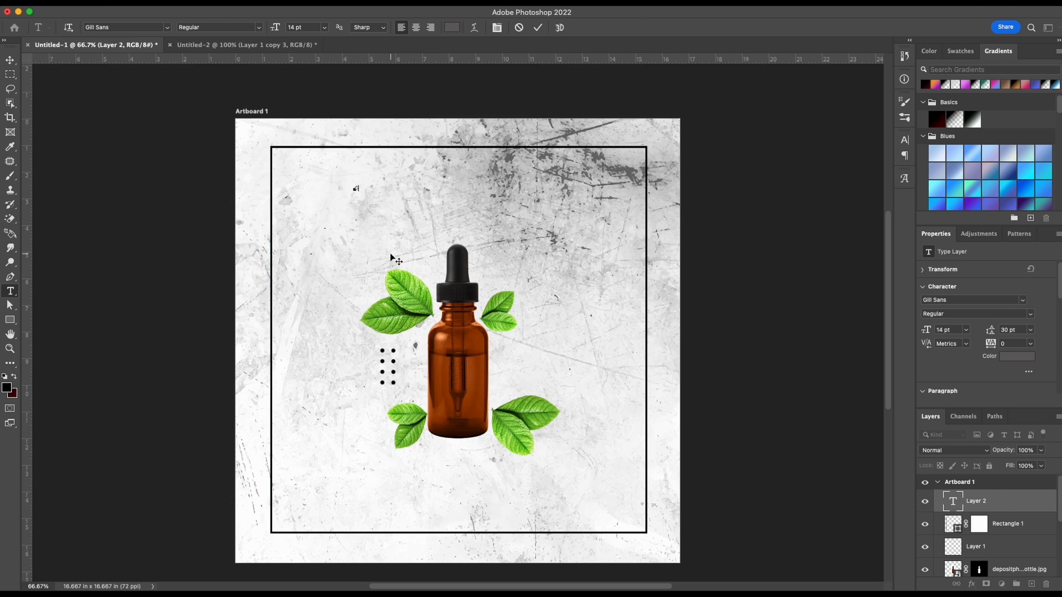
{"action": "type", "text": "EN COSMETICS"}
{"action": "left_click", "coordinate": [10, 60]}
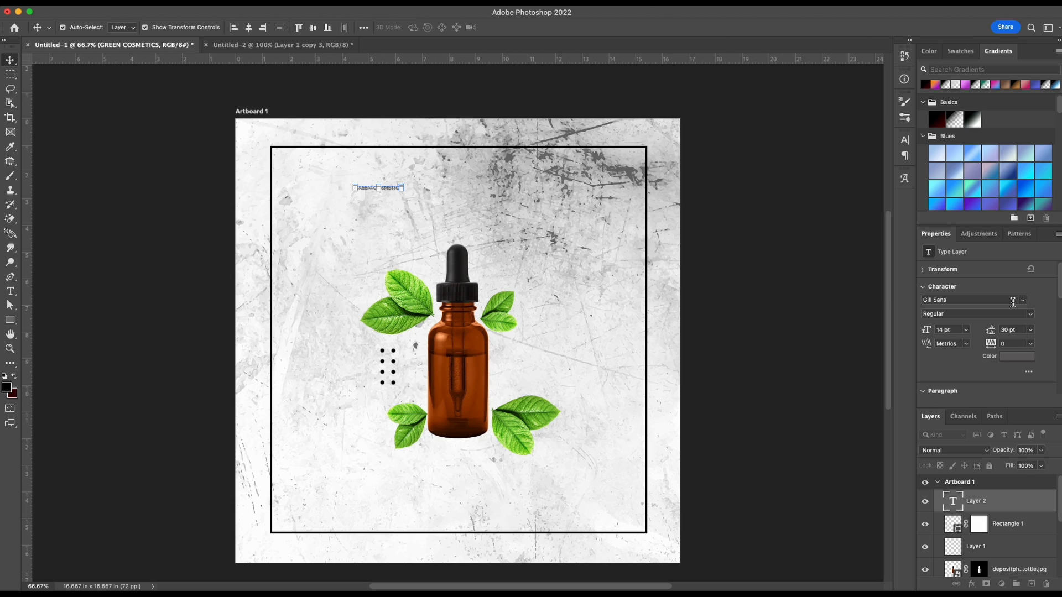
- Set the GREEN COSMETICS heading to DIN Condensed at 70 pt and colour it with the near-black 140f0e sampled from the bottle's dropper cap
{"action": "left_click", "coordinate": [1013, 302]}
{"action": "left_click", "coordinate": [907, 45]}
{"action": "left_click_drag", "start_coordinate": [927, 330], "coordinate": [952, 330]}
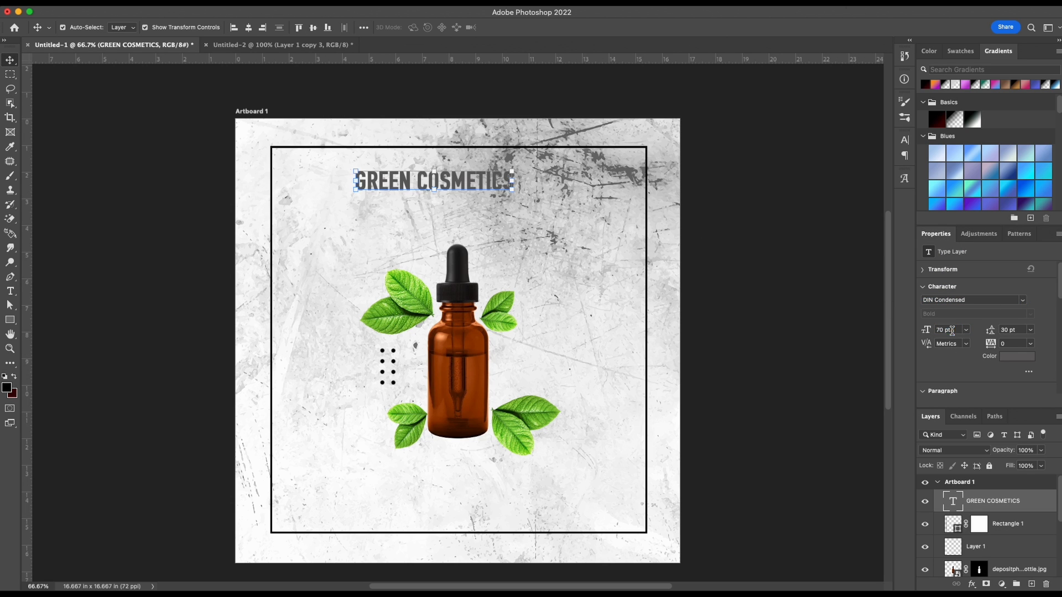
{"action": "left_click", "coordinate": [1026, 357]}
{"action": "left_click", "coordinate": [456, 287]}
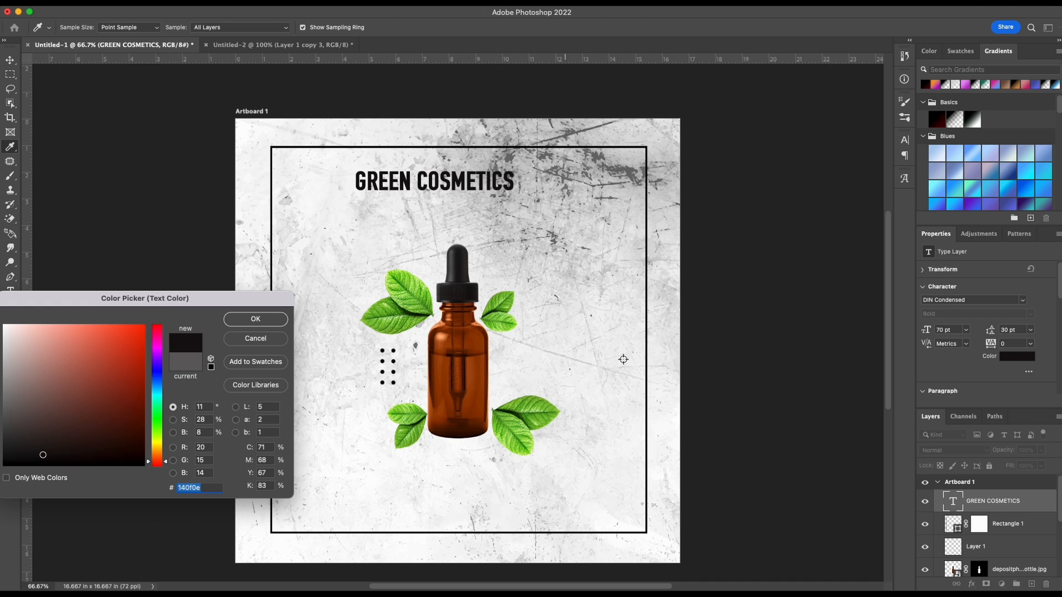
{"action": "left_click", "coordinate": [259, 319]}
- Move the GREEN COSMETICS heading up onto the frame's upper edge, horizontally centred over the bottle
{"action": "left_click", "coordinate": [1025, 301]}
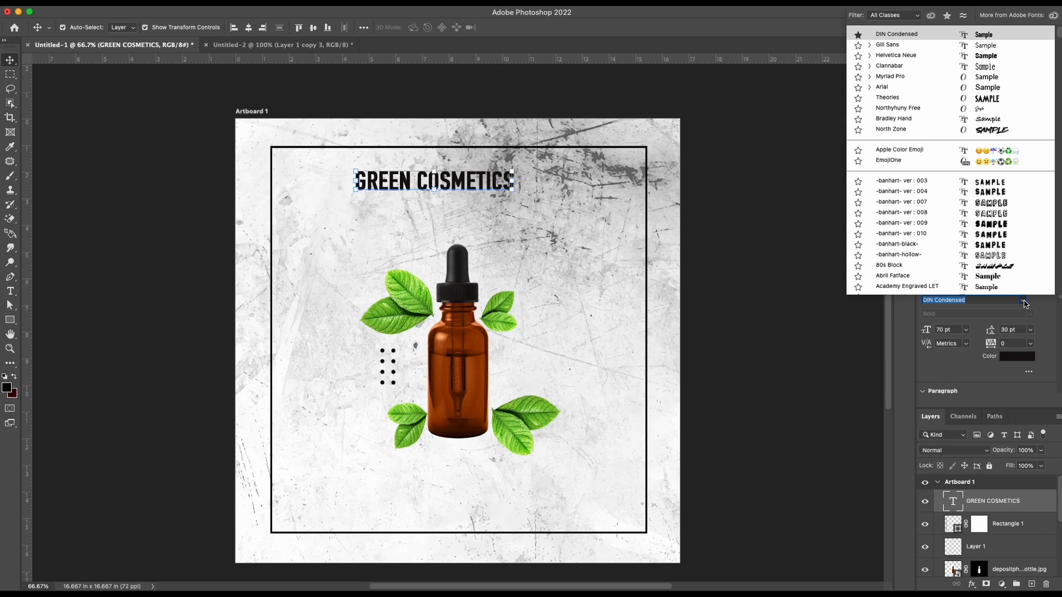
{"action": "left_click", "coordinate": [1049, 326]}
{"action": "left_click_drag", "start_coordinate": [487, 192], "coordinate": [511, 158]}
- On the frame rectangle's layer mask, hide the upper edge from just before the heading through the upper-right corner
{"action": "left_click", "coordinate": [1003, 530]}
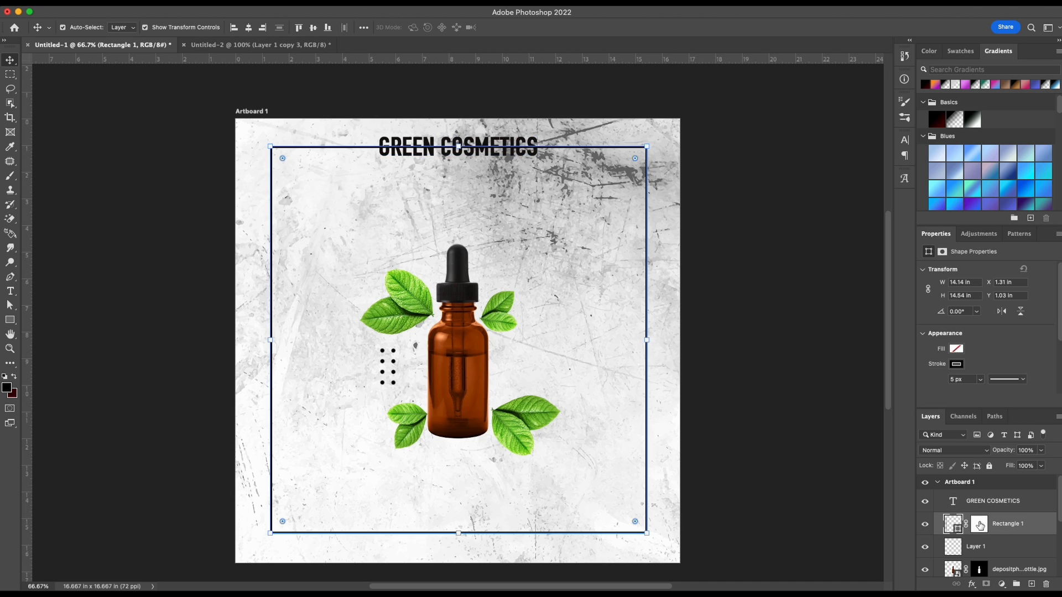
{"action": "left_click", "coordinate": [980, 526]}
{"action": "key", "text": "m"}
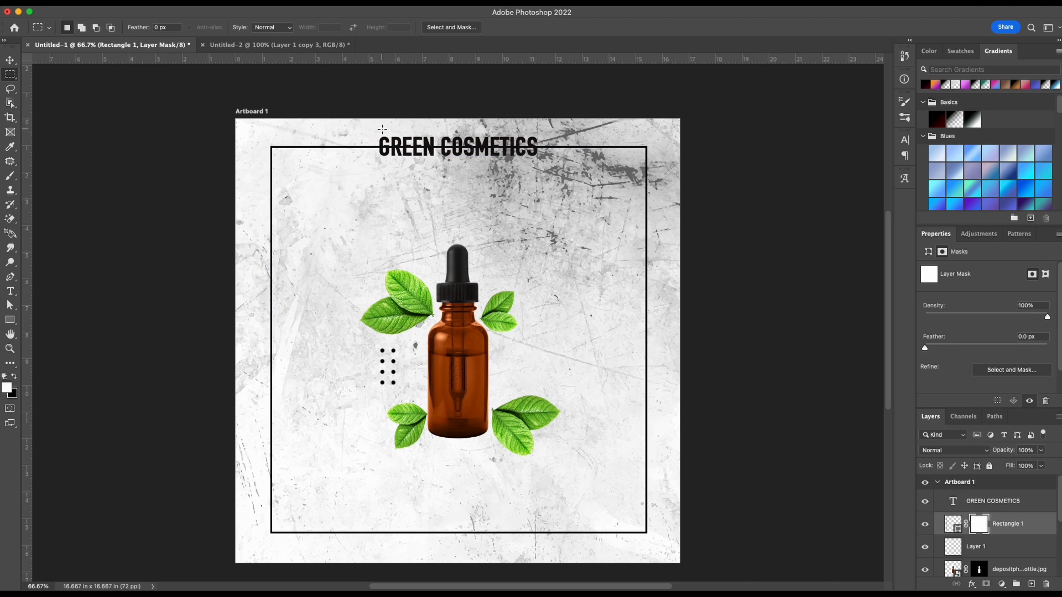
{"action": "left_click_drag", "start_coordinate": [375, 133], "coordinate": [675, 158]}
{"action": "key", "text": "BackSpace"}
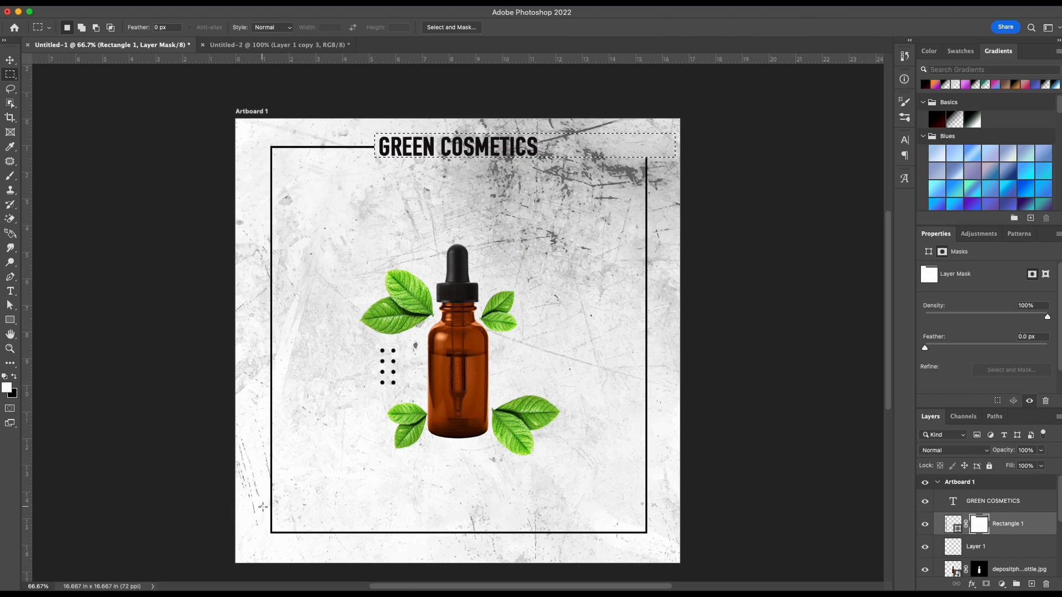
- Mask out a small gap at the frame's lower-left corner and a larger one around its lower-right corner, then deselect
{"action": "left_click_drag", "start_coordinate": [264, 499], "coordinate": [278, 533]}
{"action": "left_click_drag", "start_coordinate": [656, 476], "coordinate": [488, 549]}
{"action": "key", "text": "Delete"}
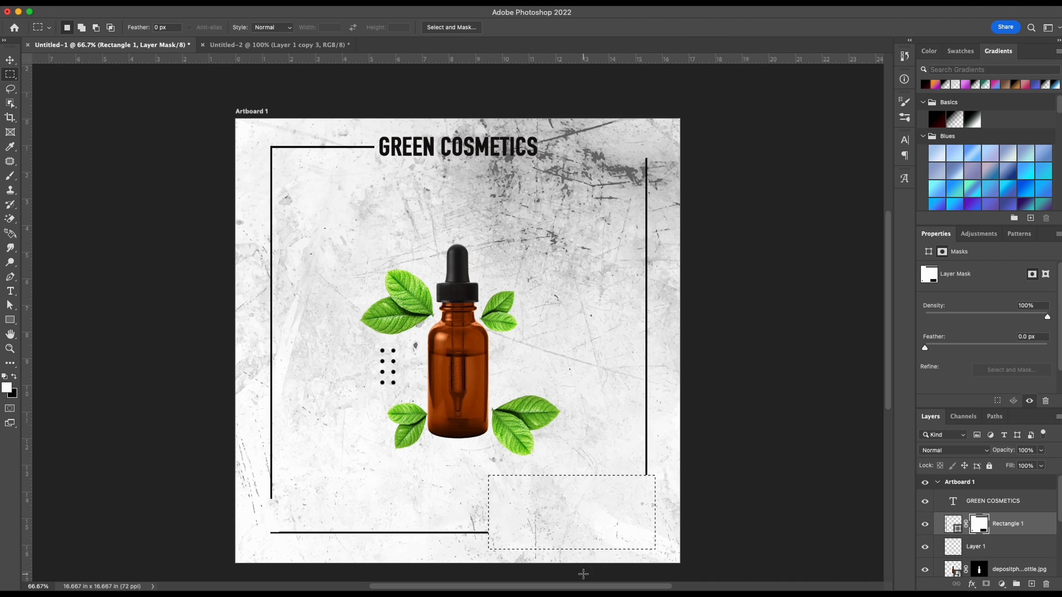
{"action": "key", "text": "ctrl+d"}
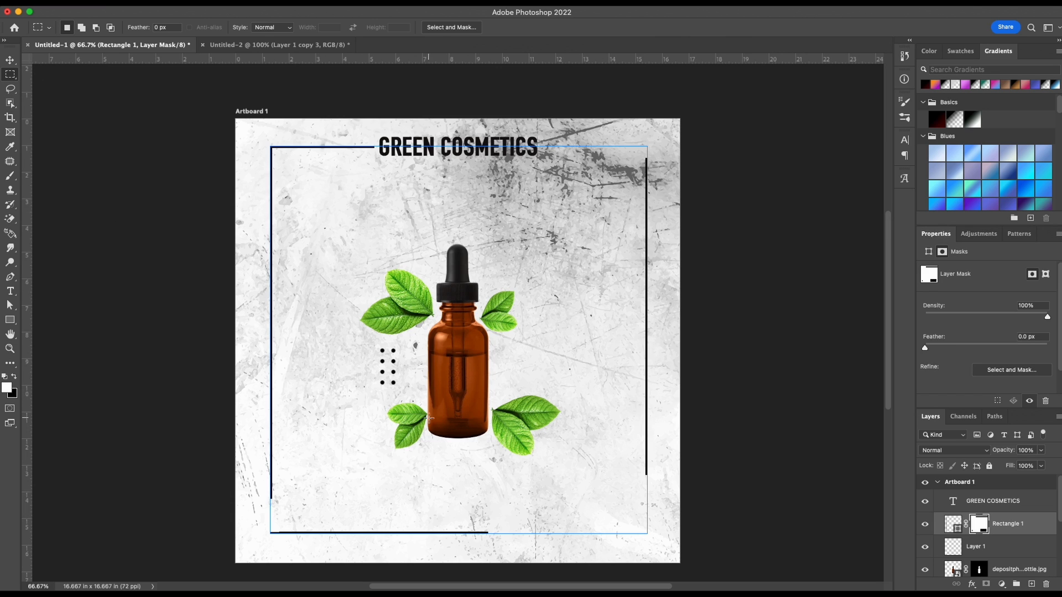
- Add the text "OFFER AVAILABLE" inside the frame's lower-left area, above the lower edge
{"action": "key", "text": "t"}
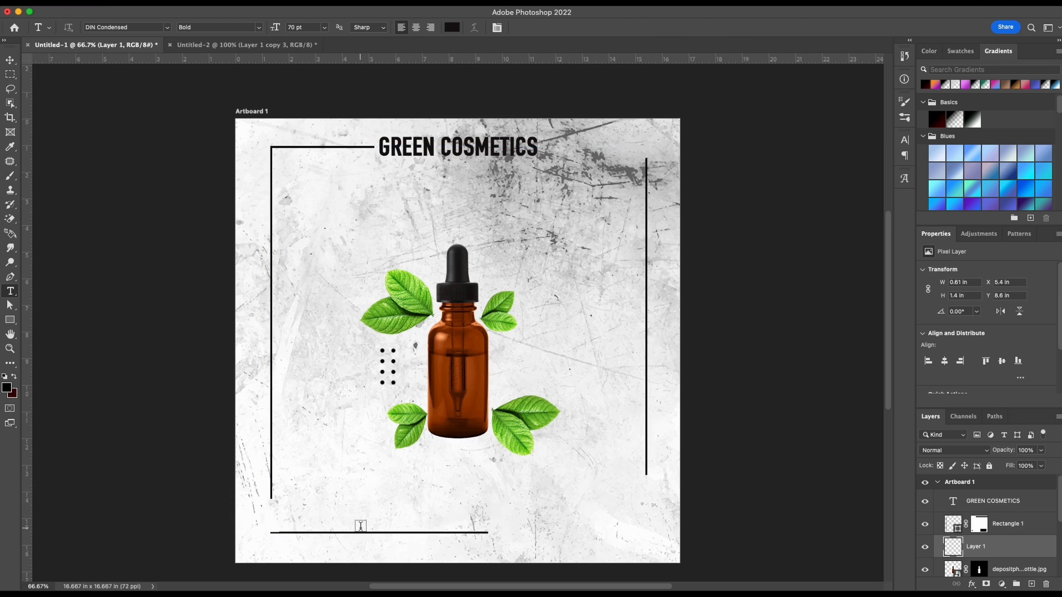
{"action": "left_click", "coordinate": [305, 504]}
{"action": "type", "text": "OFFER "}
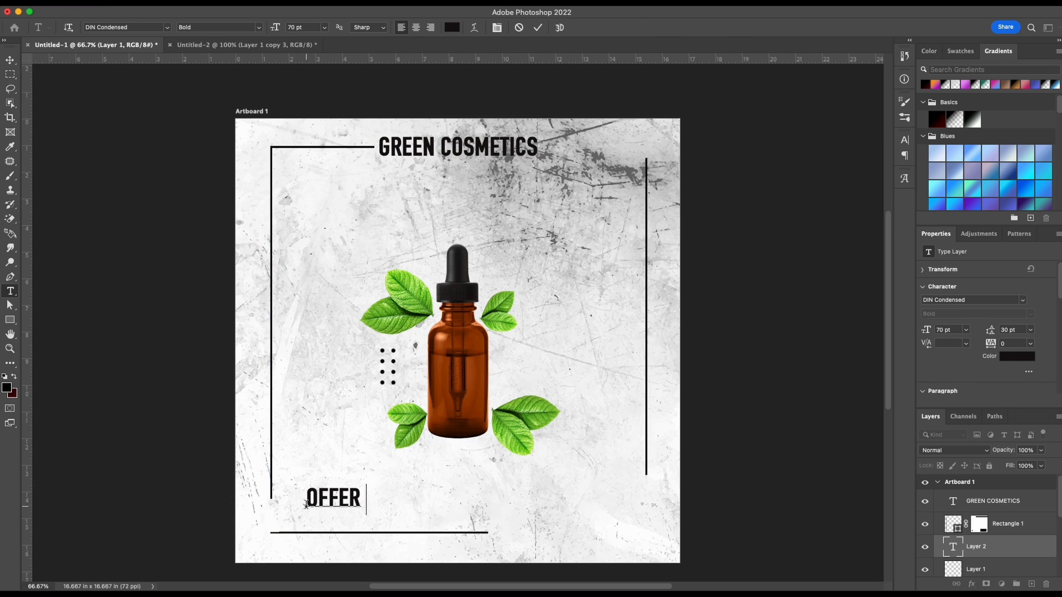
{"action": "type", "text": "AVAILABLE"}
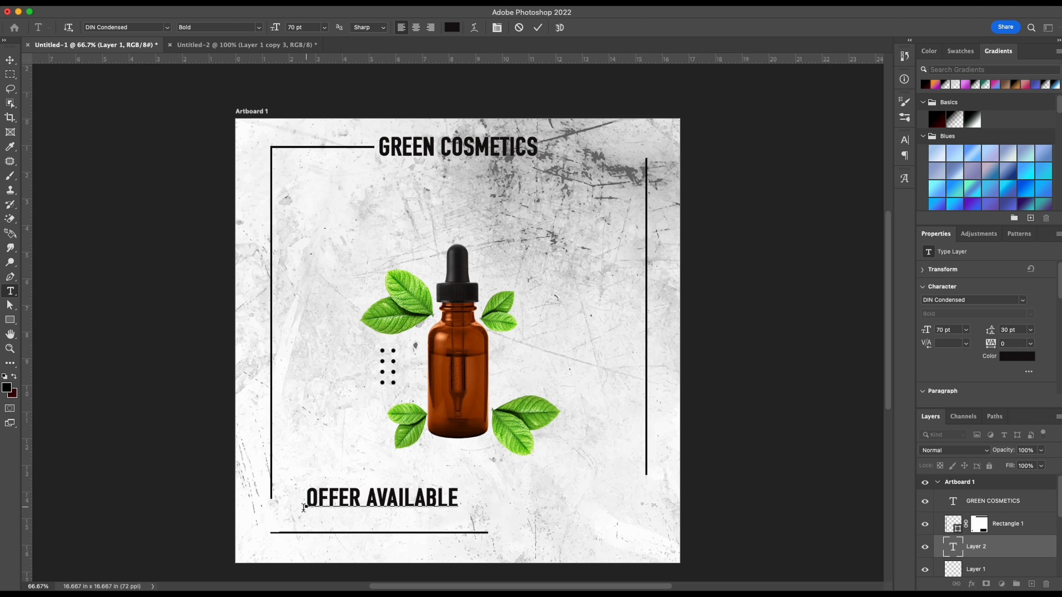
{"action": "left_click", "coordinate": [10, 61]}
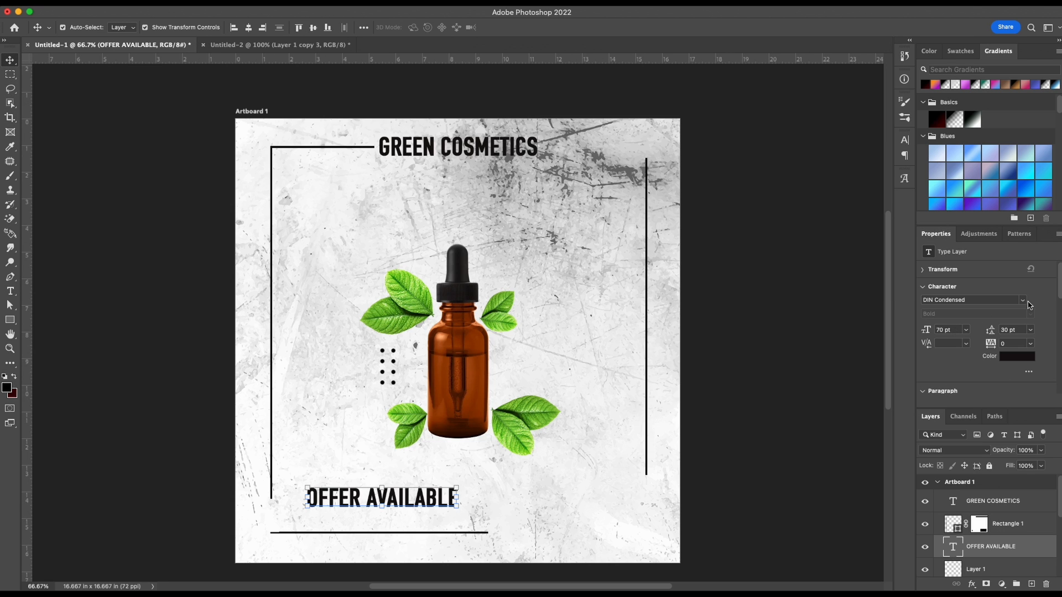
- Set the OFFER AVAILABLE text to Helvetica Neue in the Regular style
{"action": "left_click", "coordinate": [1027, 304]}
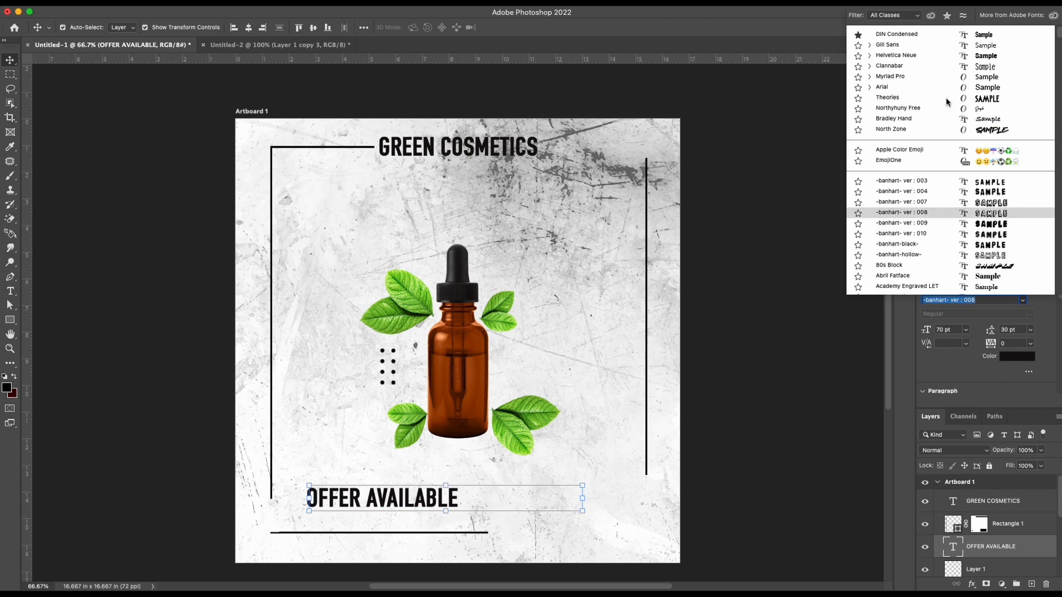
{"action": "left_click", "coordinate": [941, 57]}
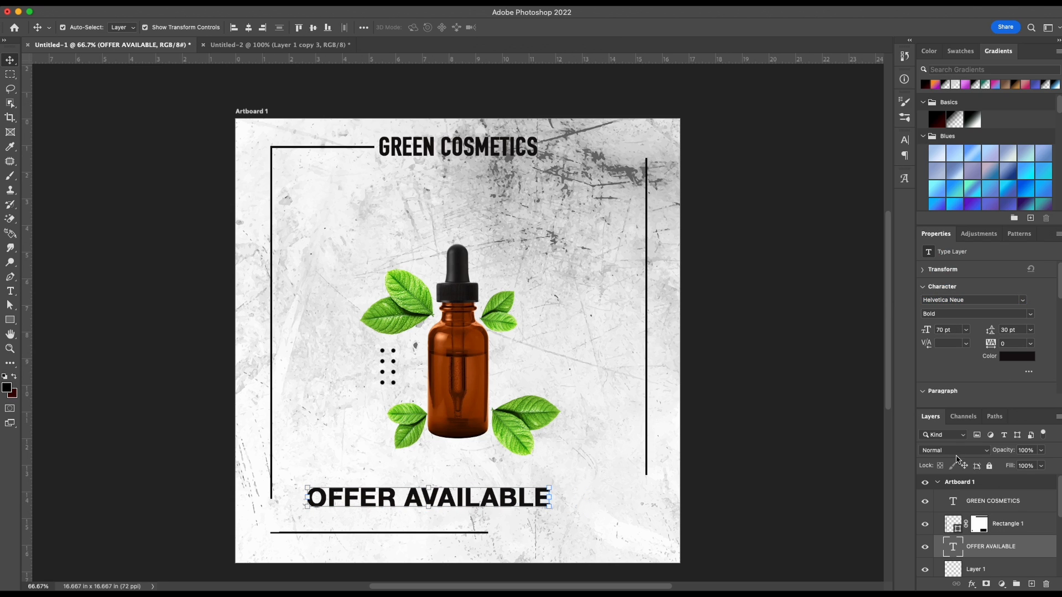
{"action": "left_click", "coordinate": [1030, 316]}
{"action": "left_click", "coordinate": [951, 376]}
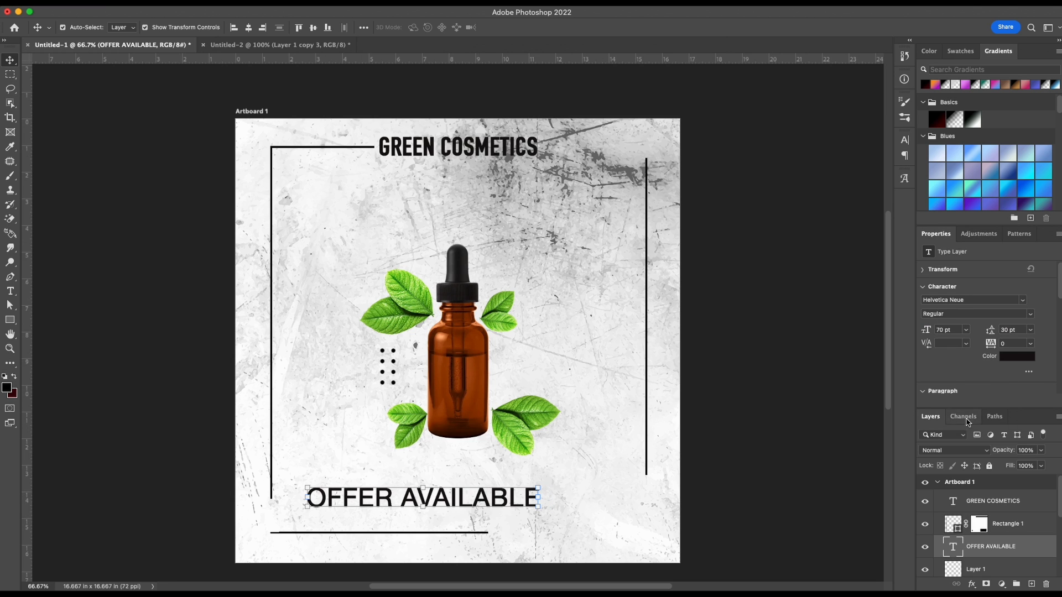
- Set OFFER AVAILABLE to 36 pt and align it with the frame's left edge, just above the lower line
{"action": "left_click", "coordinate": [966, 329]}
{"action": "left_click", "coordinate": [952, 483]}
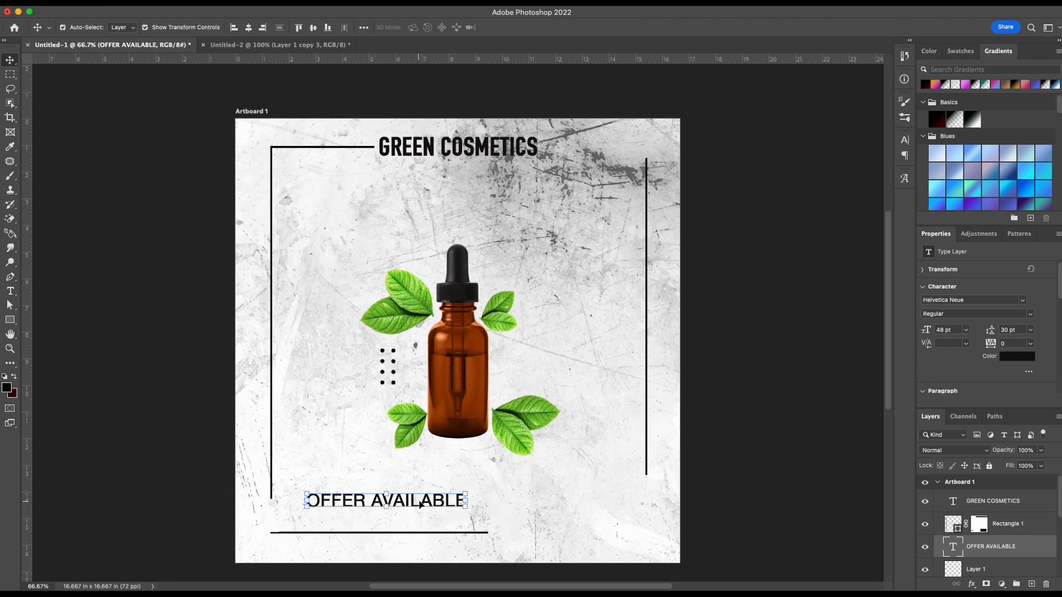
{"action": "left_click", "coordinate": [965, 330]}
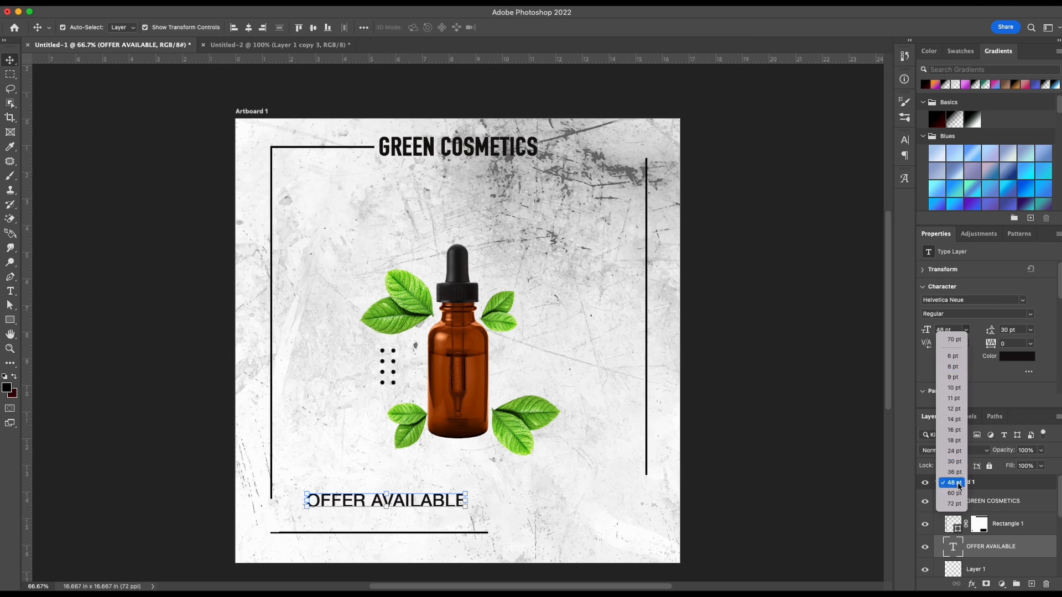
{"action": "left_click", "coordinate": [952, 470]}
{"action": "left_click_drag", "start_coordinate": [395, 505], "coordinate": [359, 513]}
{"action": "left_click", "coordinate": [729, 493]}
- Add the text "12TH NOV - 12TH DEC" above the OFFER AVAILABLE line
{"action": "key", "text": "t"}
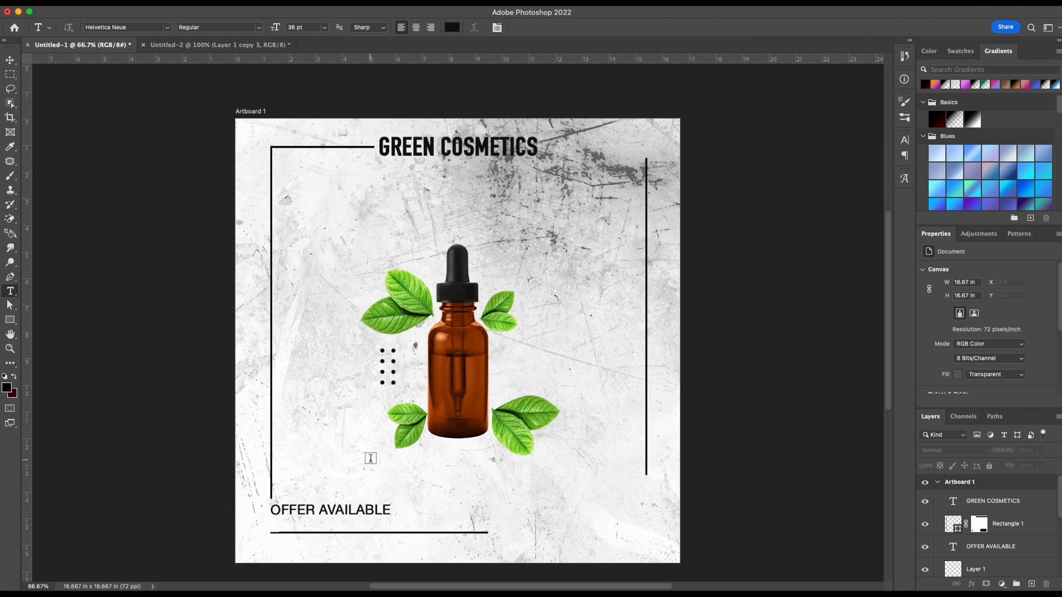
{"action": "left_click", "coordinate": [317, 464]}
{"action": "type", "text": "12TH"}
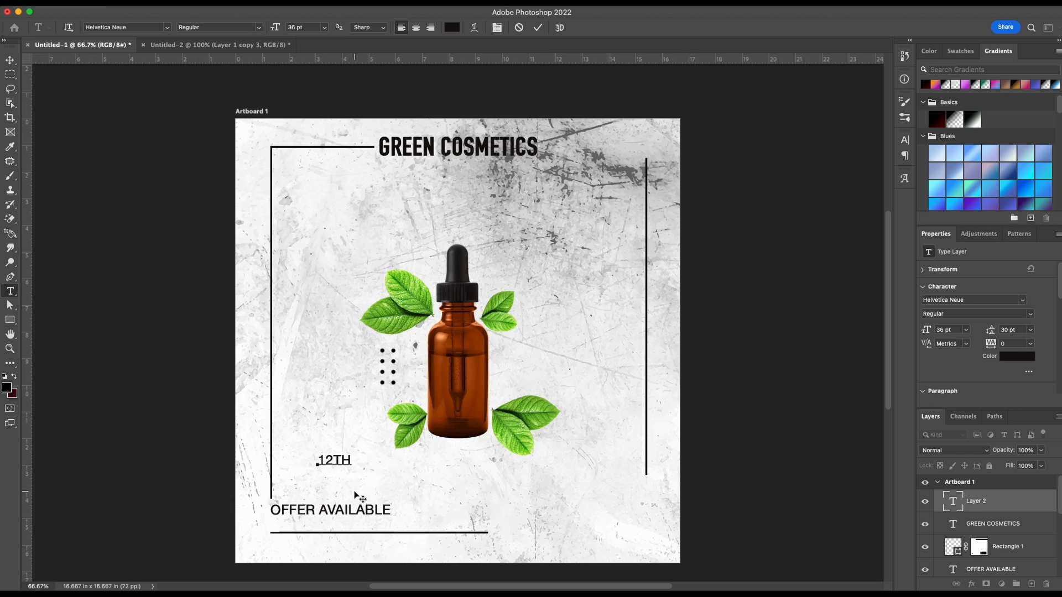
{"action": "type", "text": " NOW"}
{"action": "type", "text": " - 12TH DEC"}
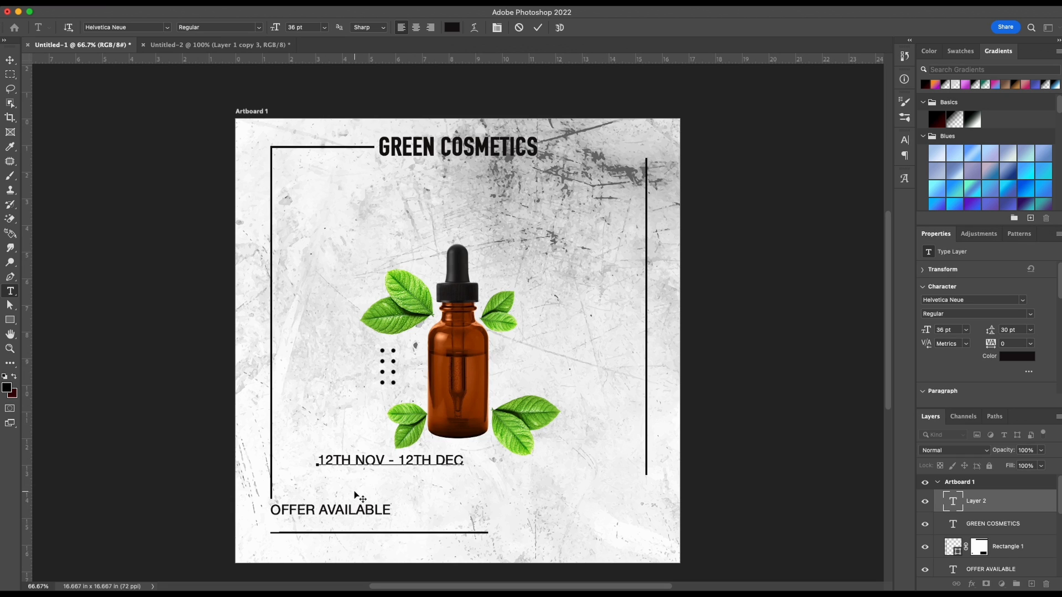
{"action": "left_click", "coordinate": [10, 59]}
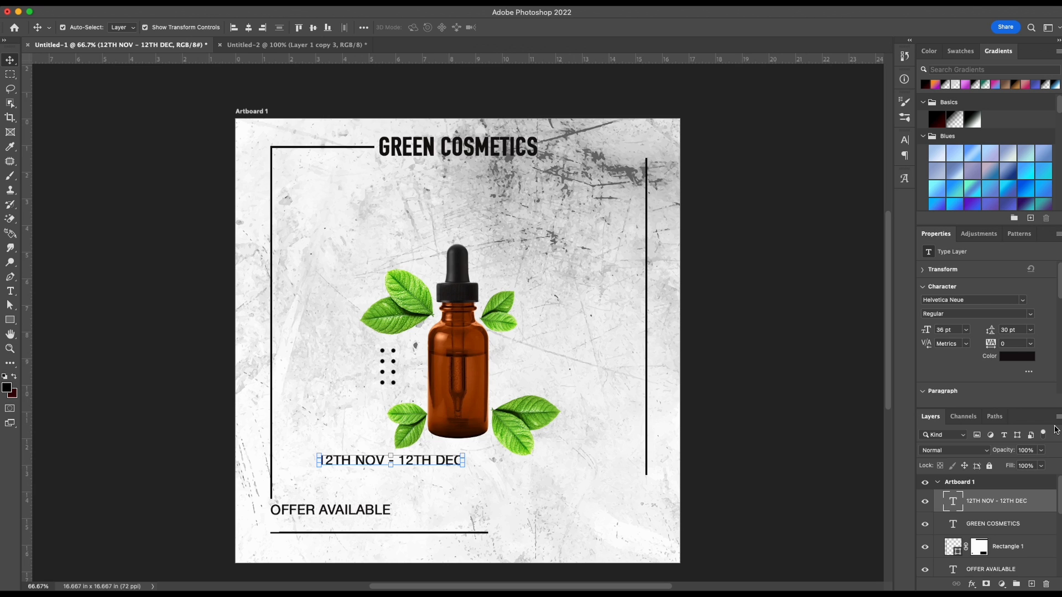
- Move the date text directly beneath OFFER AVAILABLE and set its size to 18 pt
{"action": "left_click_drag", "start_coordinate": [422, 462], "coordinate": [335, 523]}
{"action": "left_click", "coordinate": [965, 330]}
{"action": "left_click", "coordinate": [954, 440]}
{"action": "left_click", "coordinate": [624, 516]}
- Add the text "20% off" above the offer line and format it as all caps
{"action": "scroll", "coordinate": [470, 507], "scroll_direction": "right", "scroll_amount": 5}
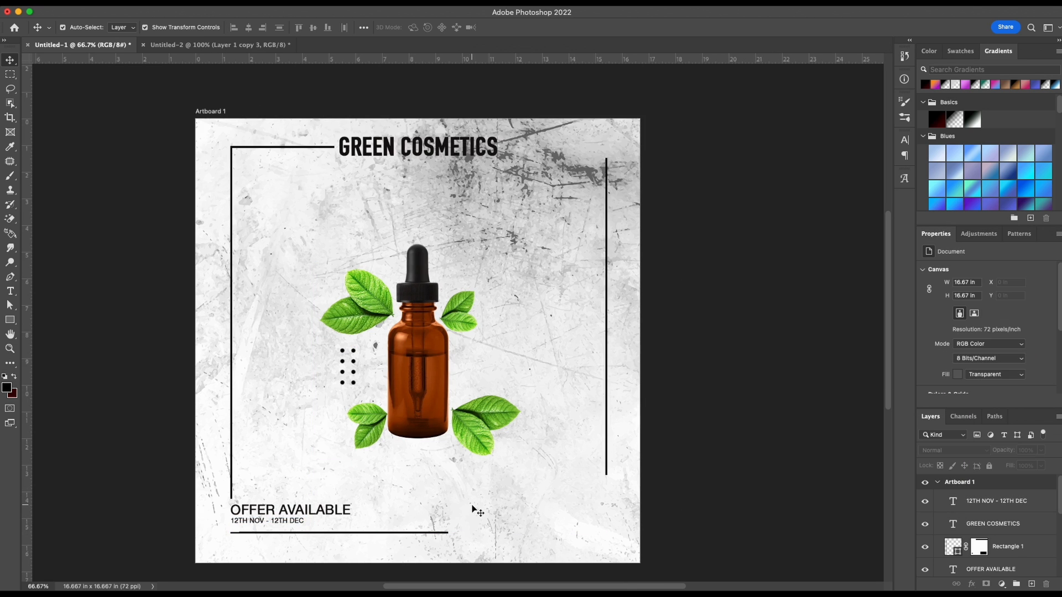
{"action": "key", "text": "t"}
{"action": "left_click", "coordinate": [236, 468]}
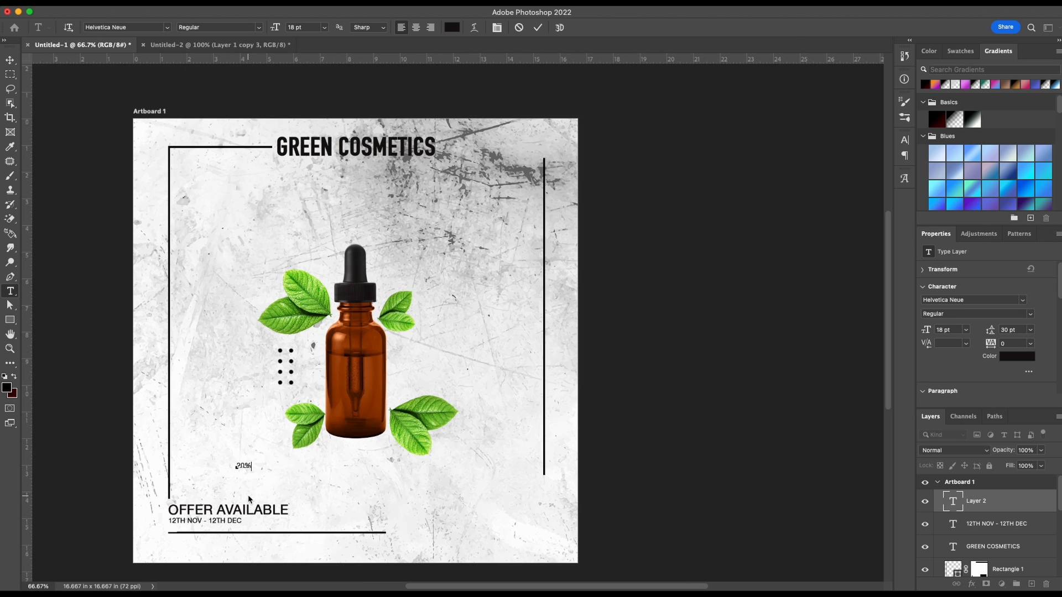
{"action": "type", "text": "20% off"}
{"action": "left_click", "coordinate": [10, 60]}
{"action": "scroll", "coordinate": [934, 316], "scroll_direction": "down", "scroll_amount": 5}
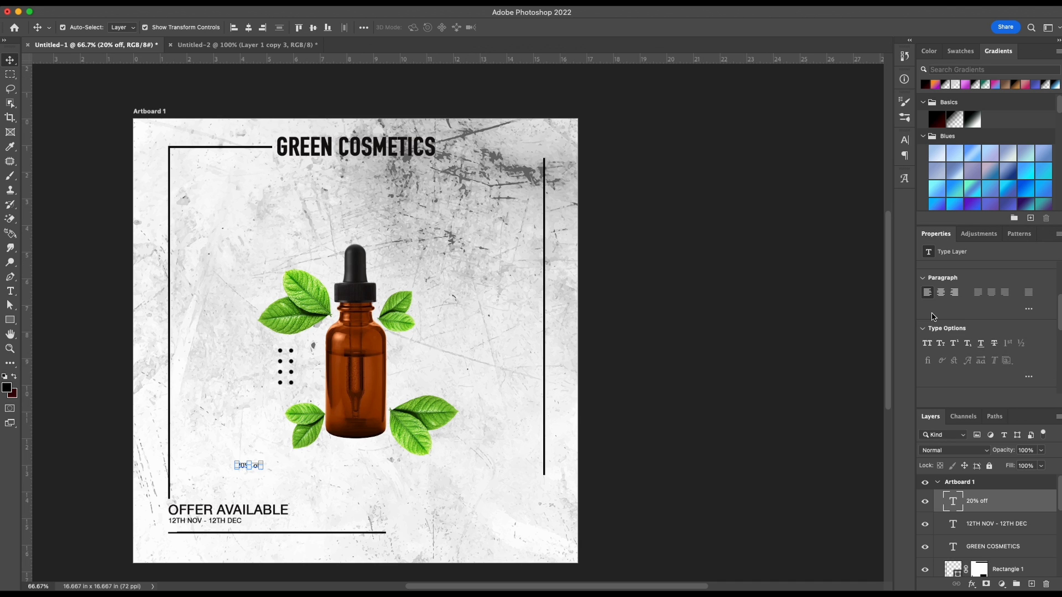
{"action": "left_click", "coordinate": [927, 344]}
{"action": "scroll", "coordinate": [941, 319], "scroll_direction": "up", "scroll_amount": 5}
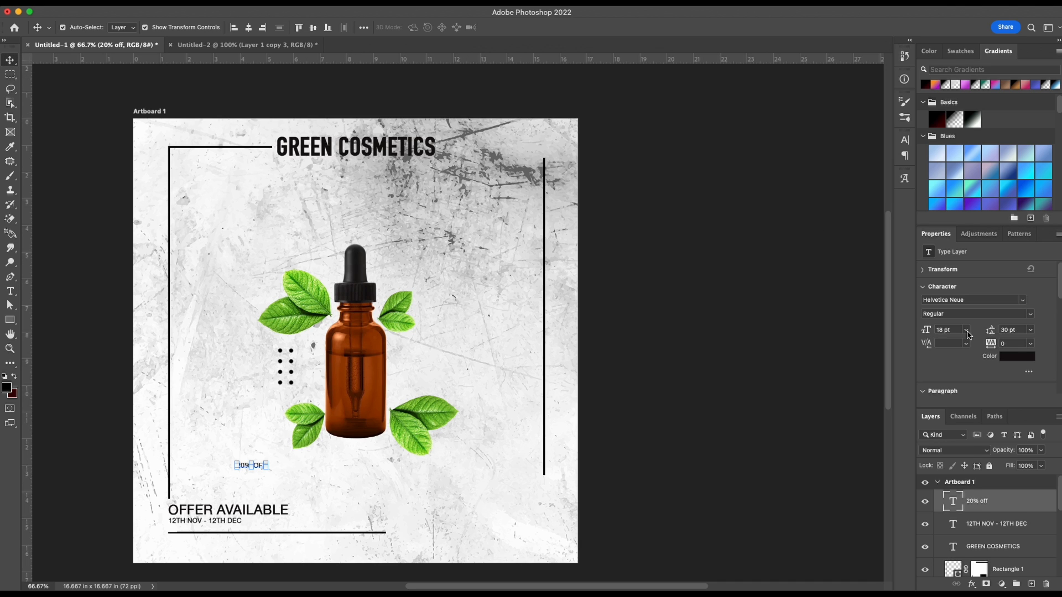
- Set the 20% OFF text to 72 pt and move it into the gap at the frame's lower-right corner
{"action": "left_click", "coordinate": [966, 330]}
{"action": "left_click", "coordinate": [948, 505]}
{"action": "left_click_drag", "start_coordinate": [331, 469], "coordinate": [466, 519]}
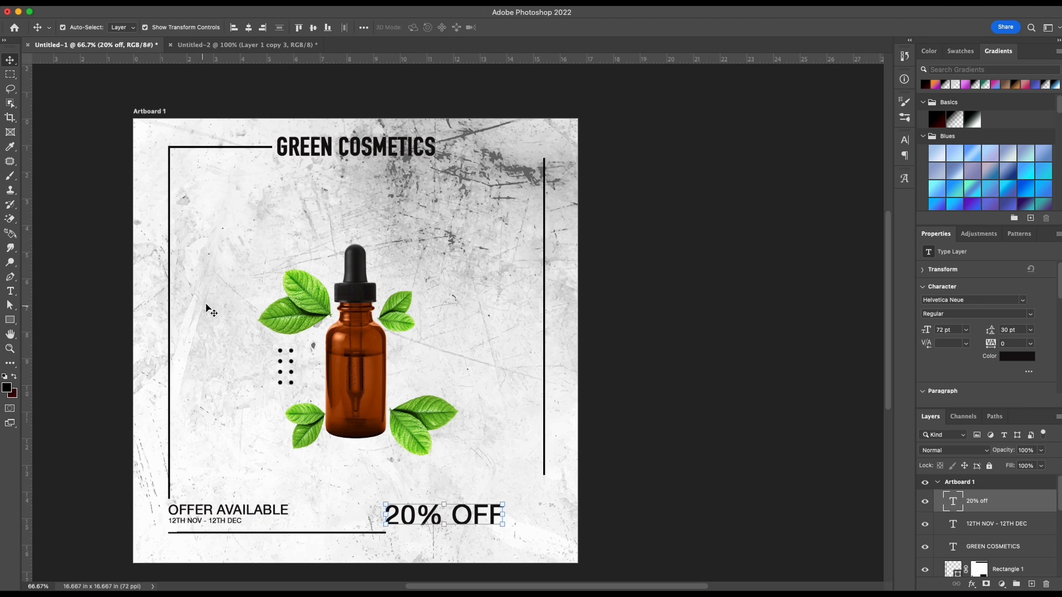
- Add the text "GREENCOSMETICFLYERPSD" starting above the upper-left leaves beside the bottle
{"action": "key", "text": "t"}
{"action": "left_click", "coordinate": [214, 249]}
{"action": "type", "text": "CSO"}
{"action": "key", "text": "BackSpace"}
{"action": "key", "text": "BackSpace"}
{"action": "type", "text": "O"}
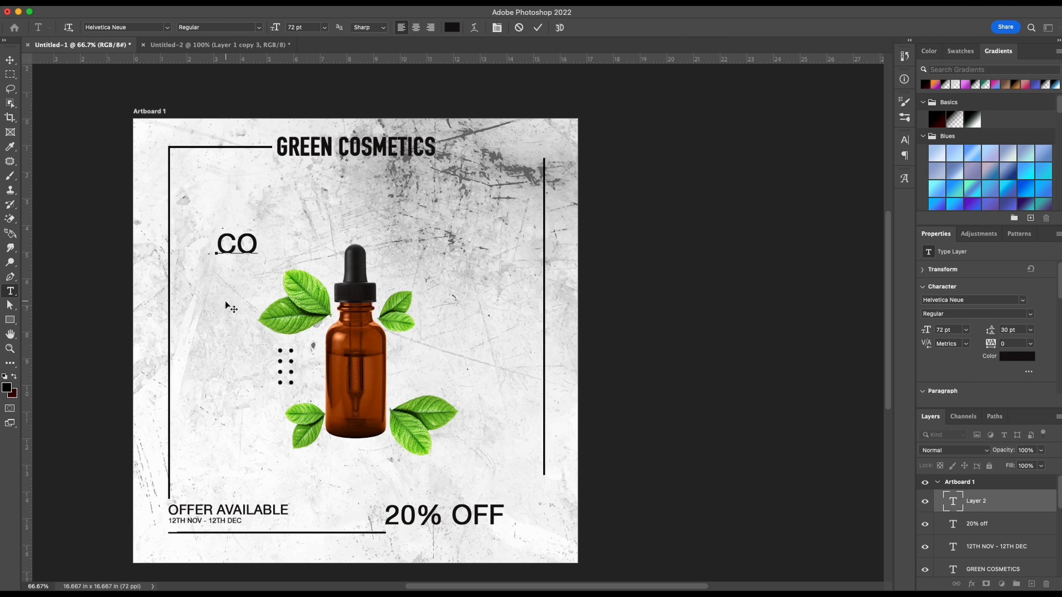
{"action": "type", "text": "SMETICS"}
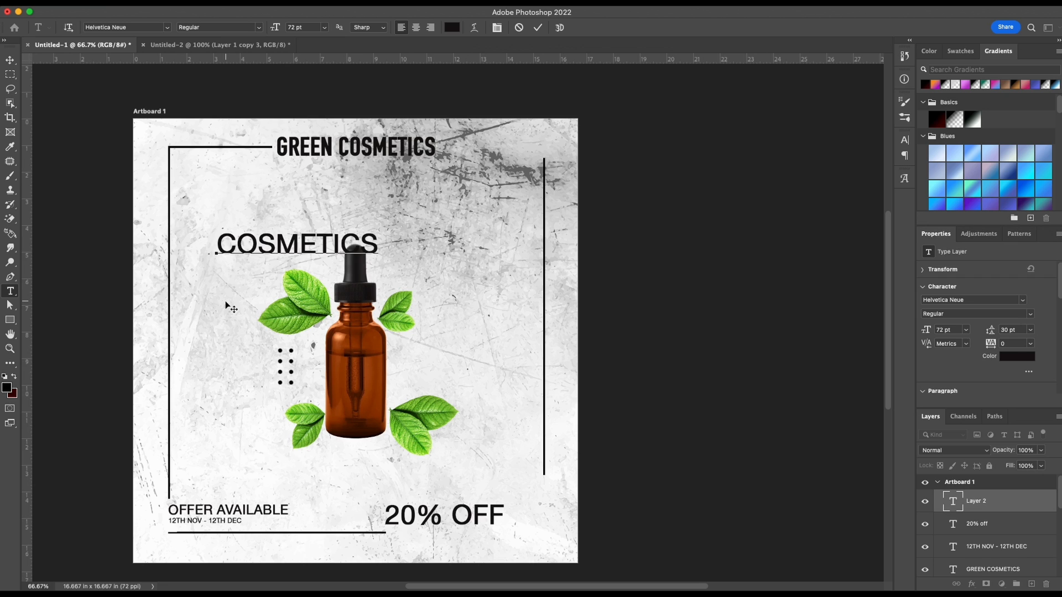
{"action": "key", "text": "BackSpace"}
{"action": "key", "text": "BackSpace"}
{"action": "key", "text": "BackSpace"}
{"action": "key", "text": "BackSpace"}
{"action": "key", "text": "BackSpace"}
{"action": "key", "text": "BackSpace"}
{"action": "key", "text": "BackSpace"}
{"action": "key", "text": "BackSpace"}
{"action": "key", "text": "BackSpace"}
{"action": "type", "text": "GREE"}
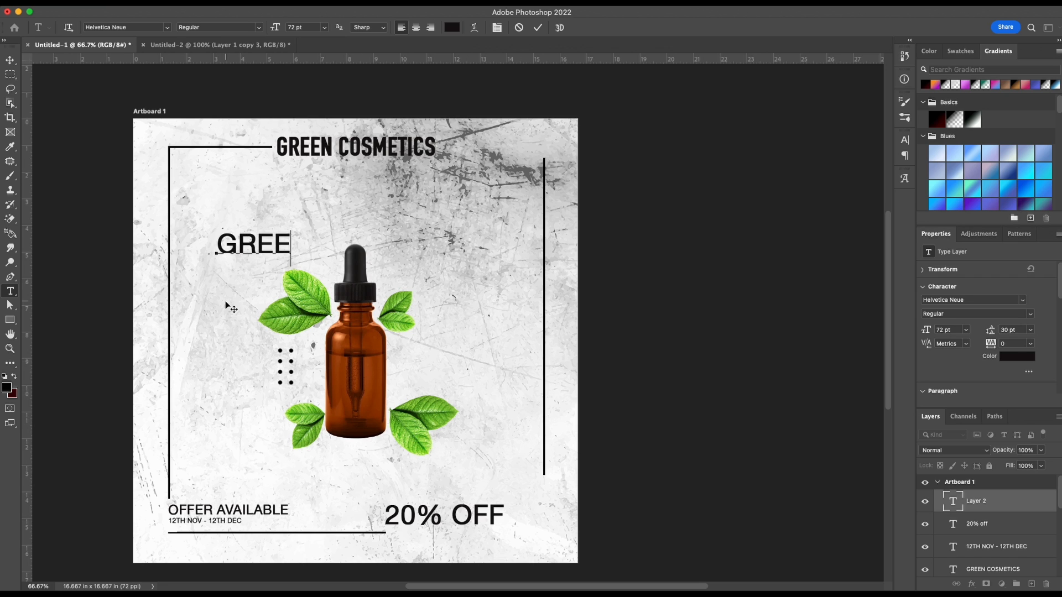
{"action": "type", "text": "NCOMSMETICFLYE"}
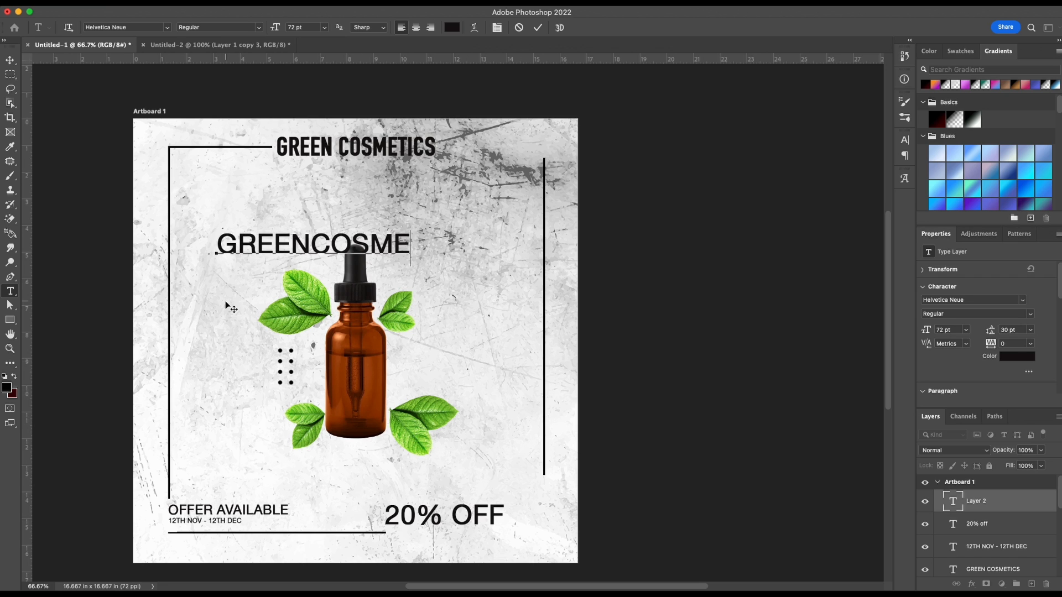
{"action": "key", "text": "BackSpace"}
{"action": "key", "text": "BackSpace"}
{"action": "key", "text": "BackSpace"}
{"action": "key", "text": "BackSpace"}
{"action": "type", "text": "FLYERPSD"}
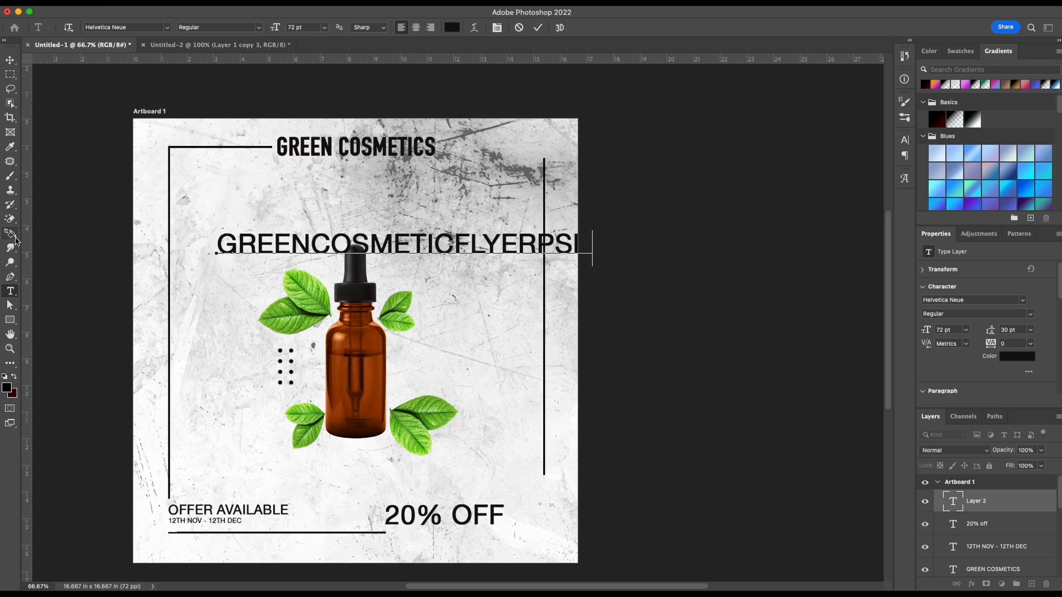
{"action": "left_click", "coordinate": [10, 60]}
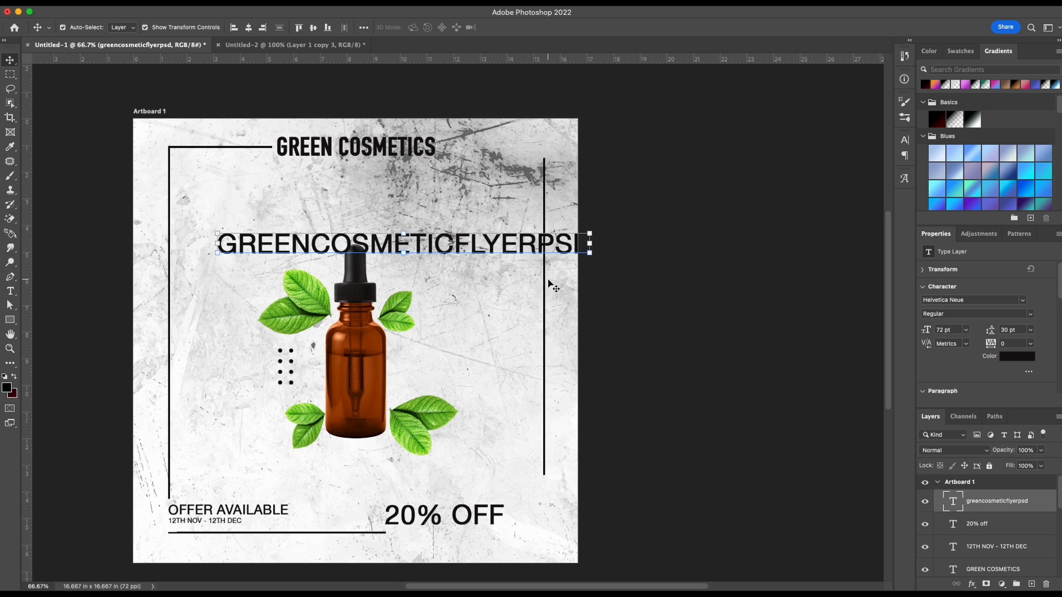
- Set the website text to 36 pt and append ".com" to it
{"action": "left_click", "coordinate": [966, 330]}
{"action": "left_click", "coordinate": [954, 465]}
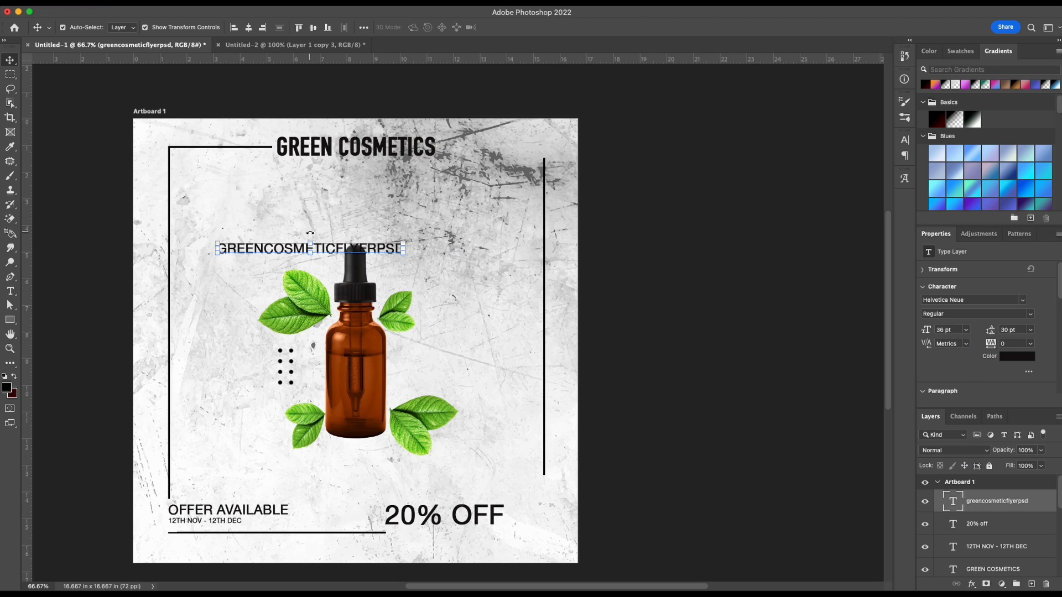
{"action": "key", "text": "t"}
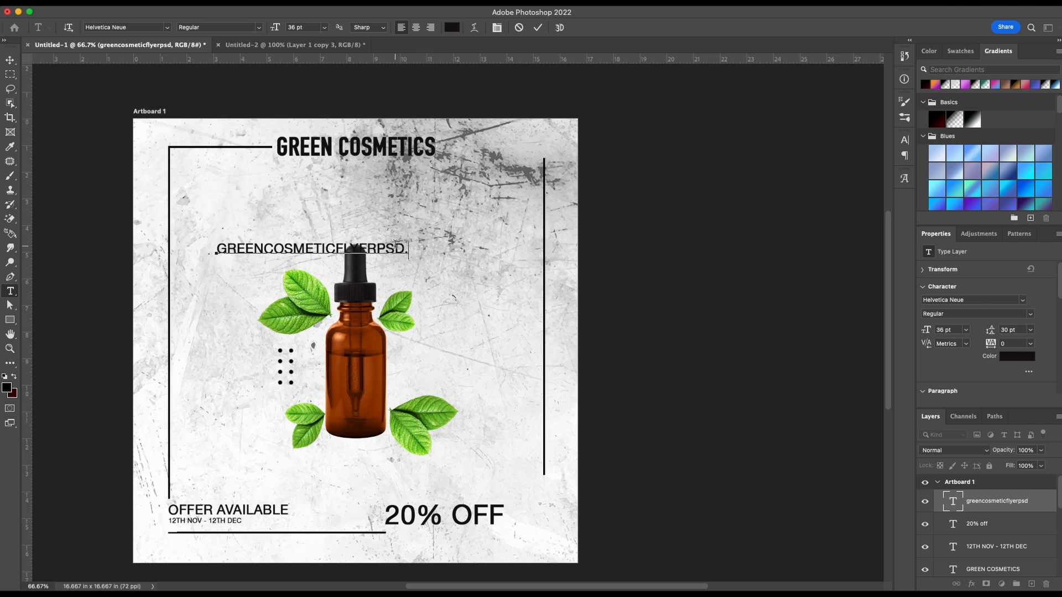
{"action": "type", "text": "com"}
{"action": "left_click", "coordinate": [10, 60]}
- Move the website text directly beneath the 20% OFF text and set its size to 26 pt
{"action": "left_click_drag", "start_coordinate": [391, 248], "coordinate": [567, 532]}
{"action": "left_click", "coordinate": [966, 329]}
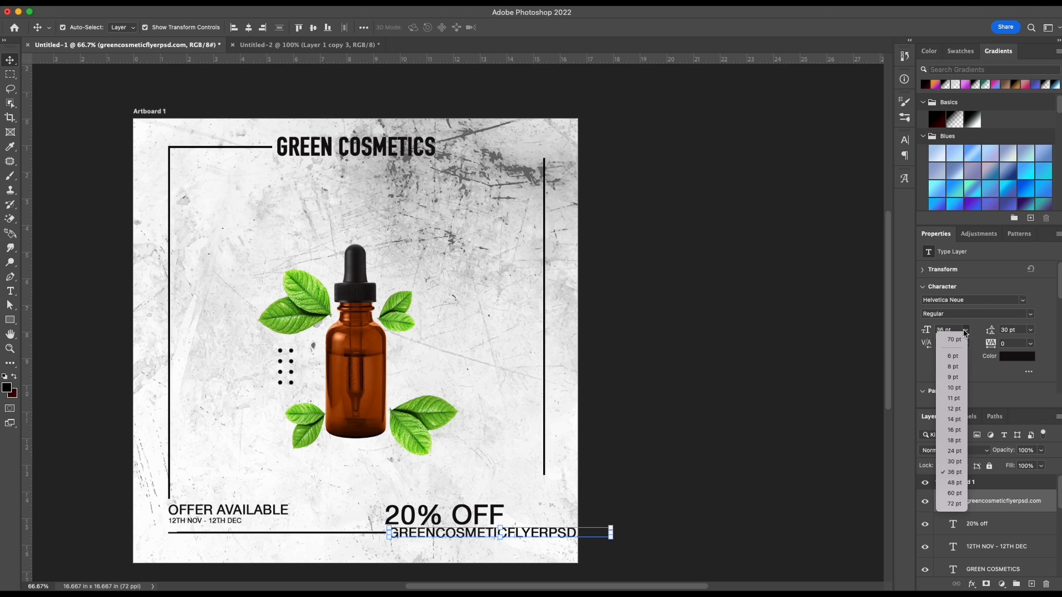
{"action": "left_click", "coordinate": [952, 439]}
{"action": "left_click_drag", "start_coordinate": [926, 330], "coordinate": [947, 331]}
{"action": "left_click", "coordinate": [620, 515]}
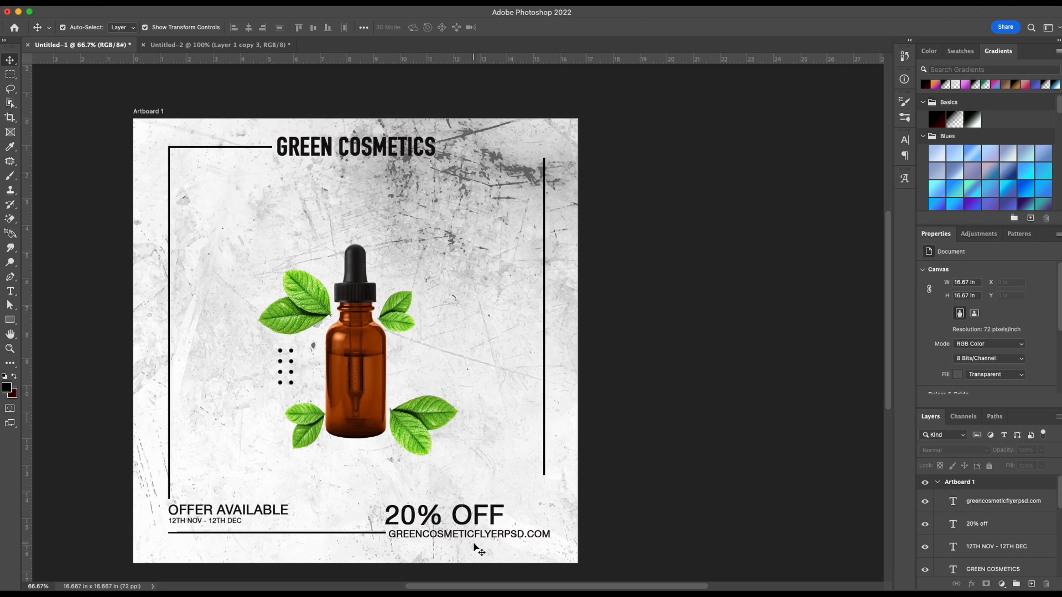
- Create a new layer above the website text and stamp a grid of dots beside 20% OFF with the 100 px dot brush
{"action": "key", "text": "b"}
{"action": "left_click", "coordinate": [985, 502]}
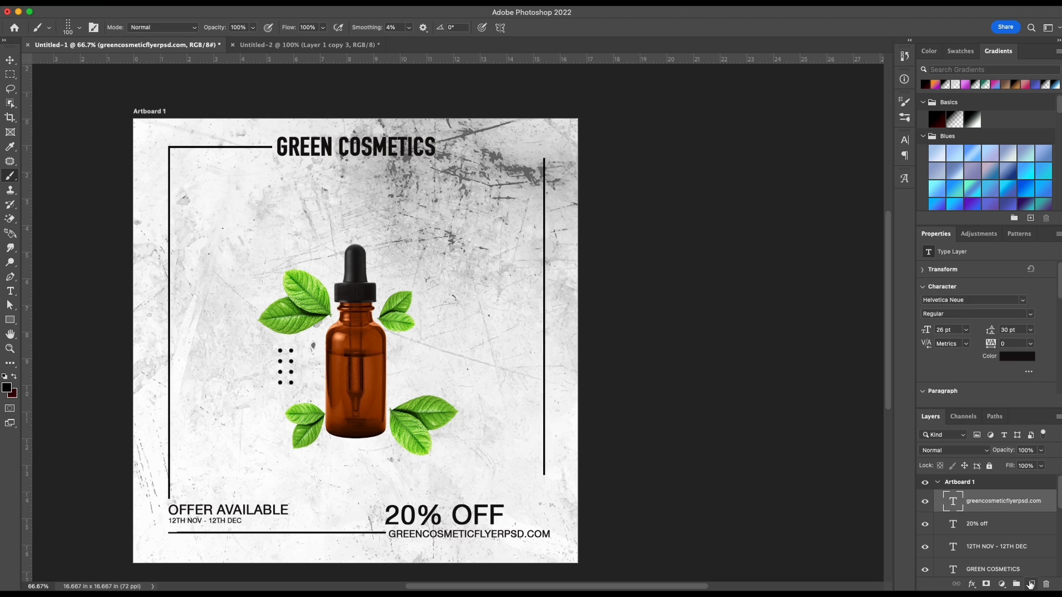
{"action": "left_click", "coordinate": [1032, 584]}
{"action": "left_click", "coordinate": [538, 504]}
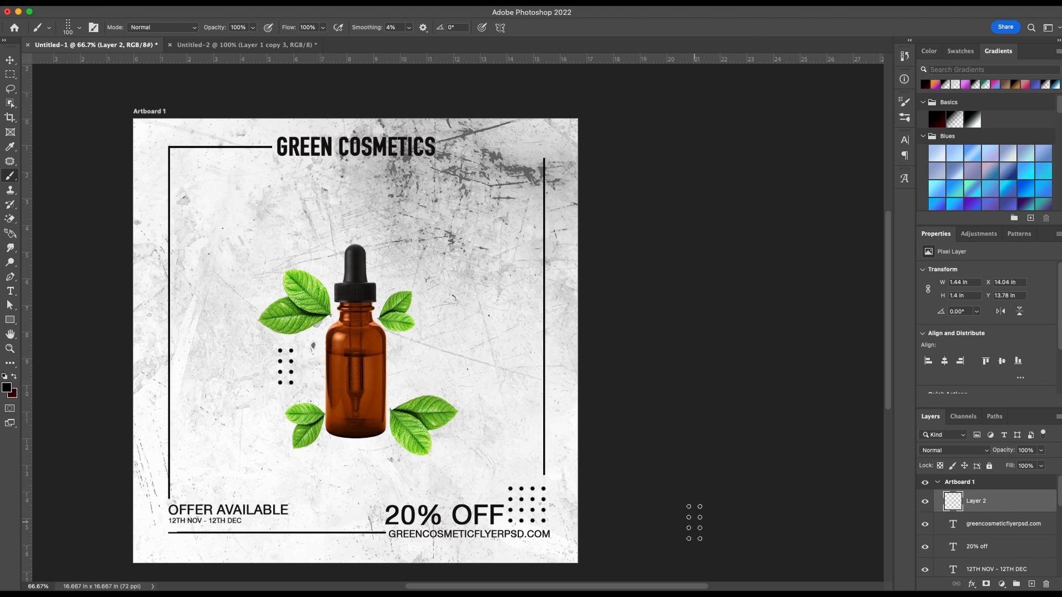
- Switch to the Untitled-2 document and delete the left column of dots, leaving nothing selected
{"action": "key", "text": "ctrl+Tab"}
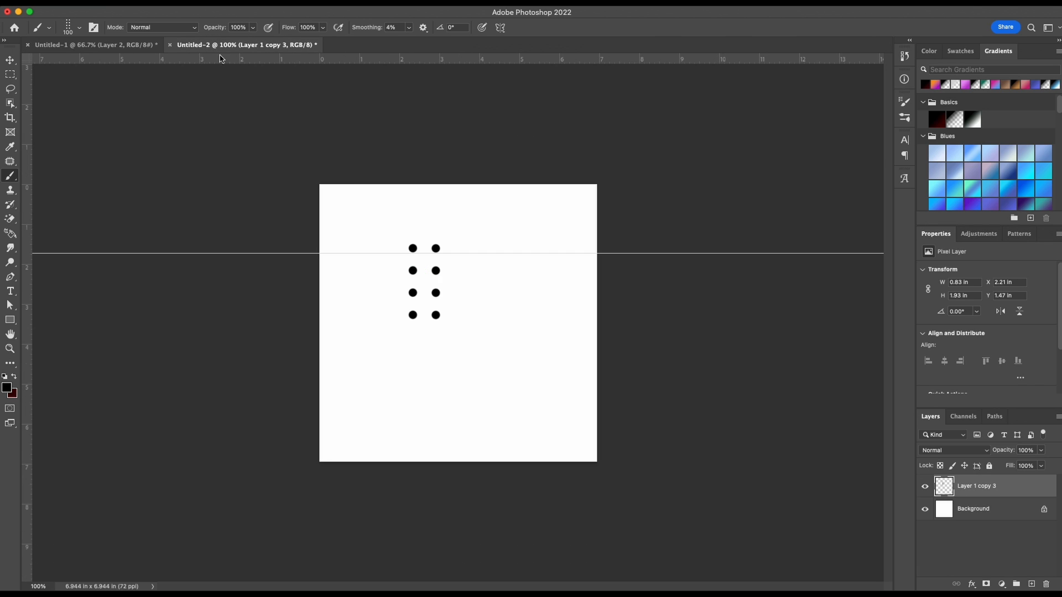
{"action": "key", "text": "m"}
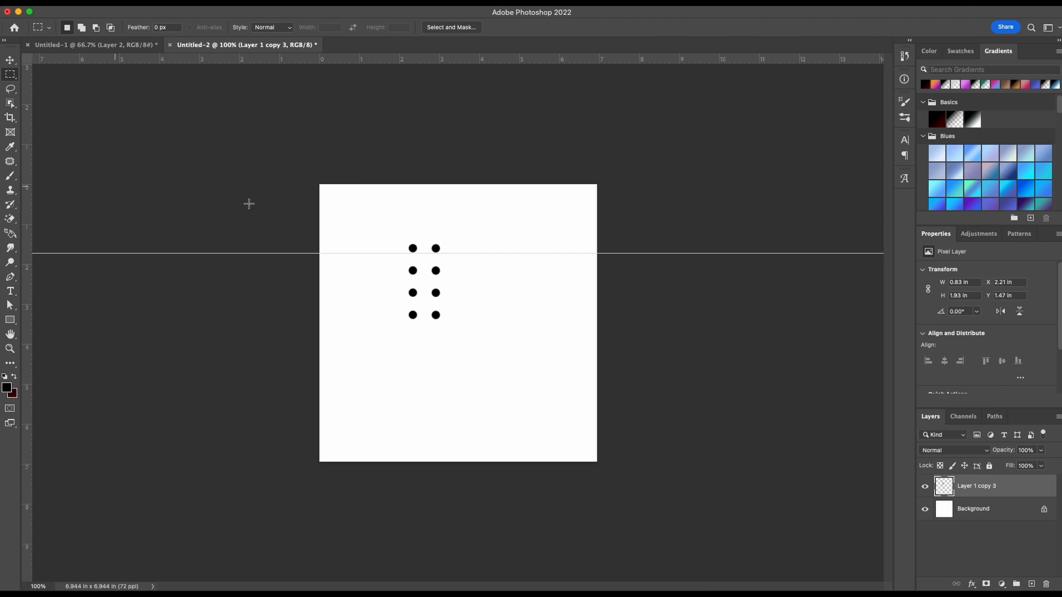
{"action": "left_click_drag", "start_coordinate": [362, 221], "coordinate": [422, 410]}
{"action": "key", "text": "Delete"}
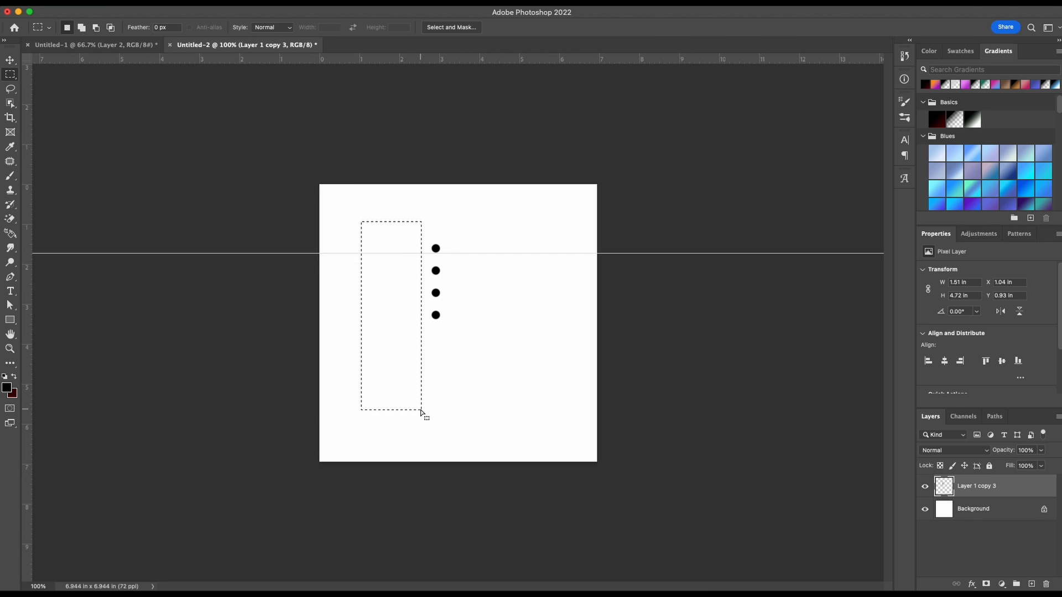
{"action": "key", "text": "ctrl+d"}
- Rotate the remaining column of dots 90° into a horizontal row and apply the transform
{"action": "key", "text": "v"}
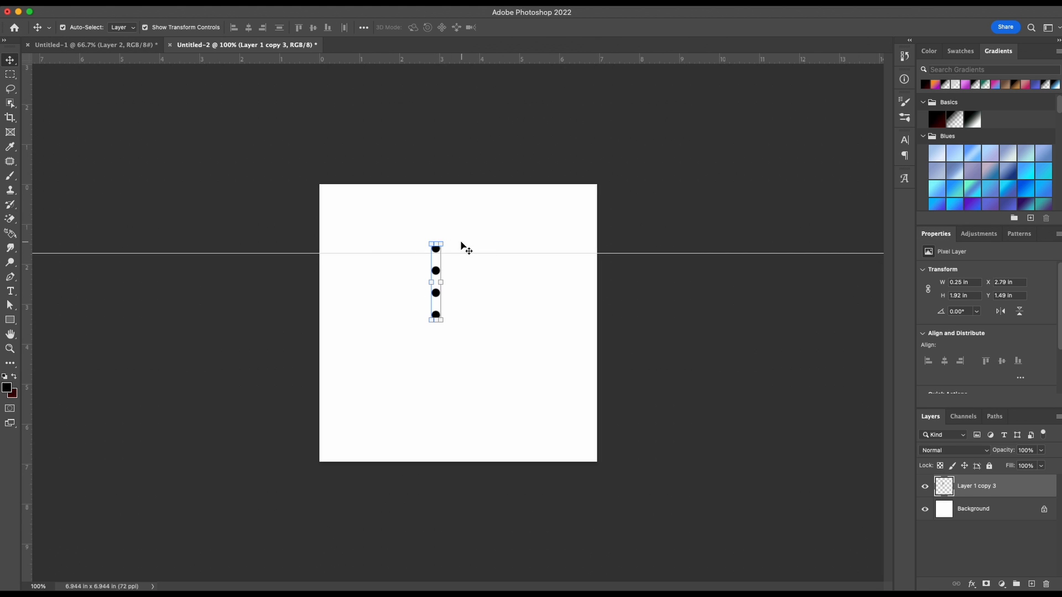
{"action": "left_click_drag", "start_coordinate": [444, 231], "coordinate": [526, 278]}
{"action": "left_click", "coordinate": [545, 27]}
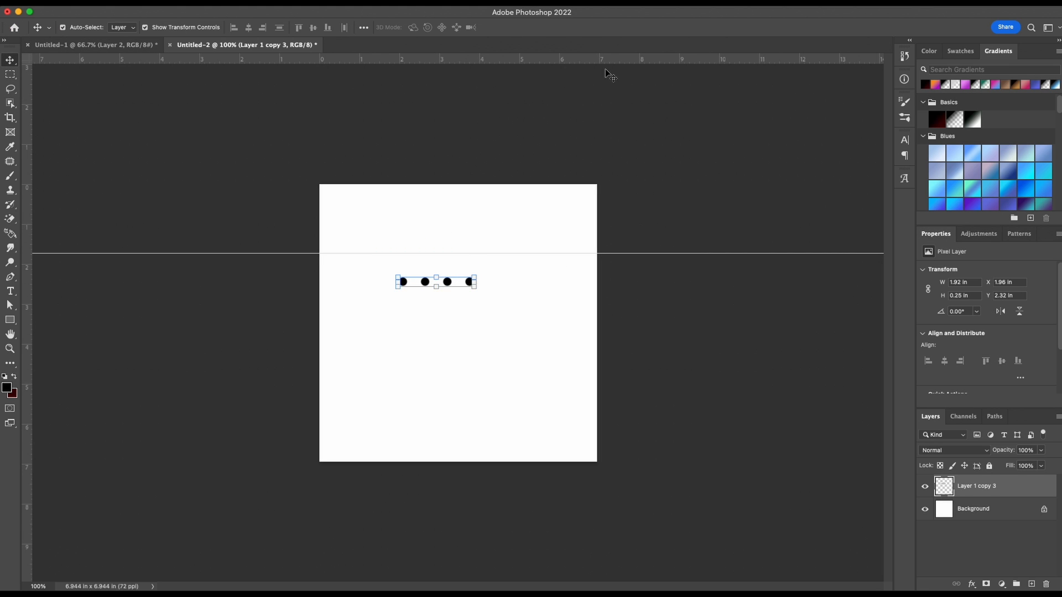
- Define the horizontal row of dots as a new brush preset
{"action": "left_click", "coordinate": [79, 3]}
{"action": "mouse_move", "coordinate": [101, 2]}
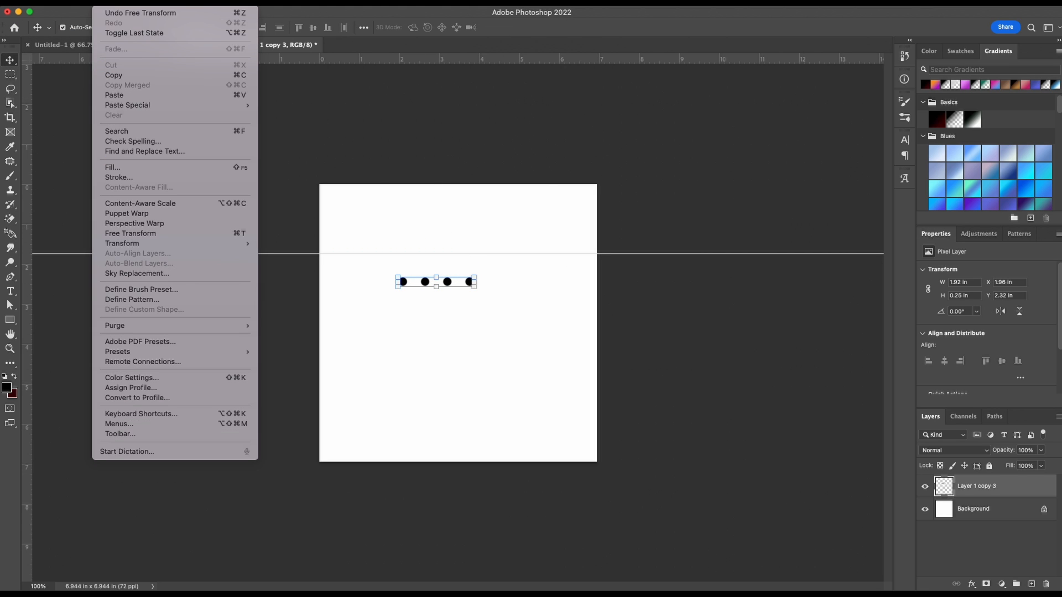
{"action": "left_click", "coordinate": [185, 289]}
{"action": "key", "text": "BackSpace"}
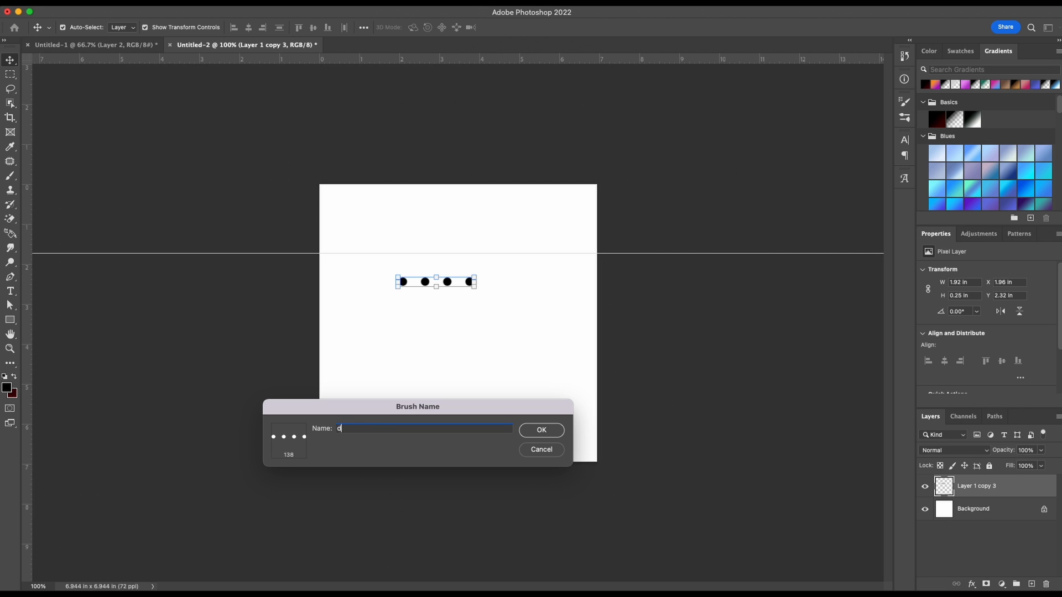
{"action": "left_click", "coordinate": [541, 432]}
- Back in Untitled-1, stamp rows of dots with the new brush at 90 px on both sides of the GREEN COSMETICS heading
{"action": "key", "text": "b"}
{"action": "key", "text": "ctrl+Tab"}
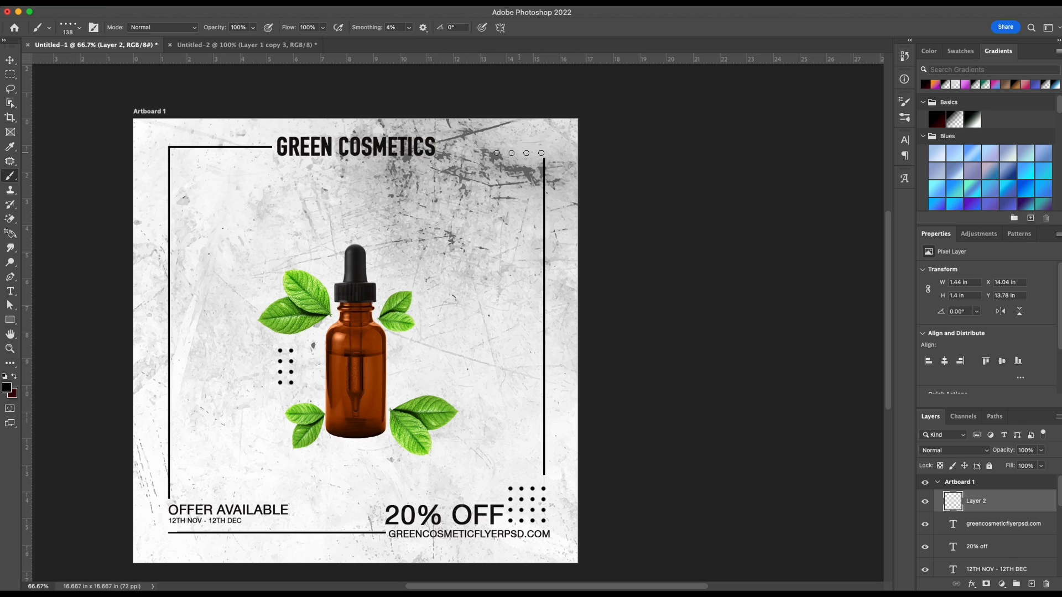
{"action": "key", "text": "bracketleft"}
{"action": "key", "text": "bracketleft"}
{"action": "key", "text": "bracketleft"}
{"action": "left_click", "coordinate": [526, 151]}
{"action": "left_click", "coordinate": [458, 151]}
{"action": "left_click", "coordinate": [254, 153]}
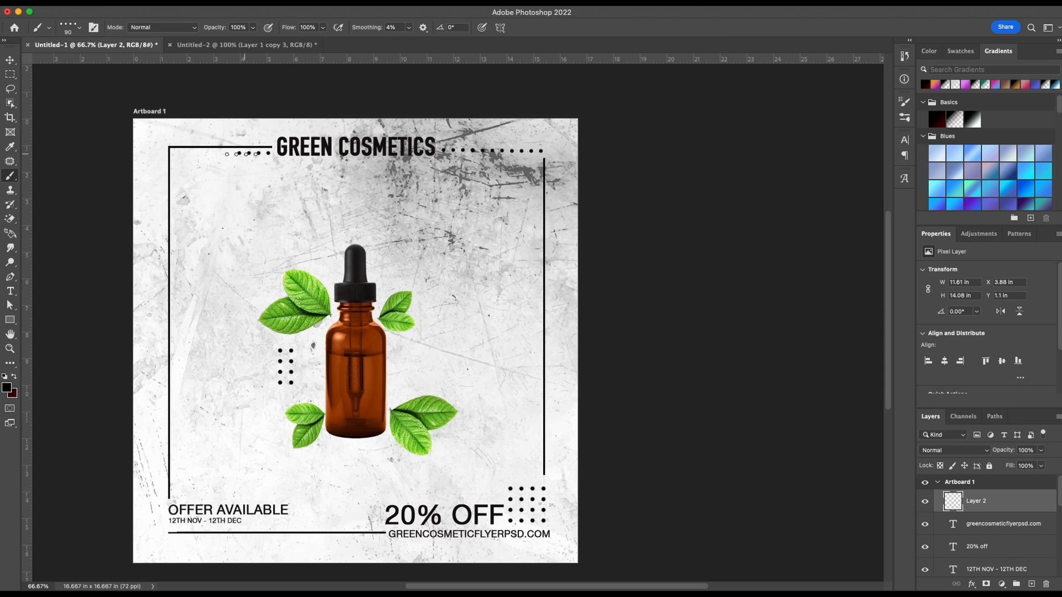
{"action": "left_click", "coordinate": [214, 153]}
- Add the text "made with natural ingredients" above the bottle
{"action": "key", "text": "t"}
{"action": "left_click", "coordinate": [281, 219]}
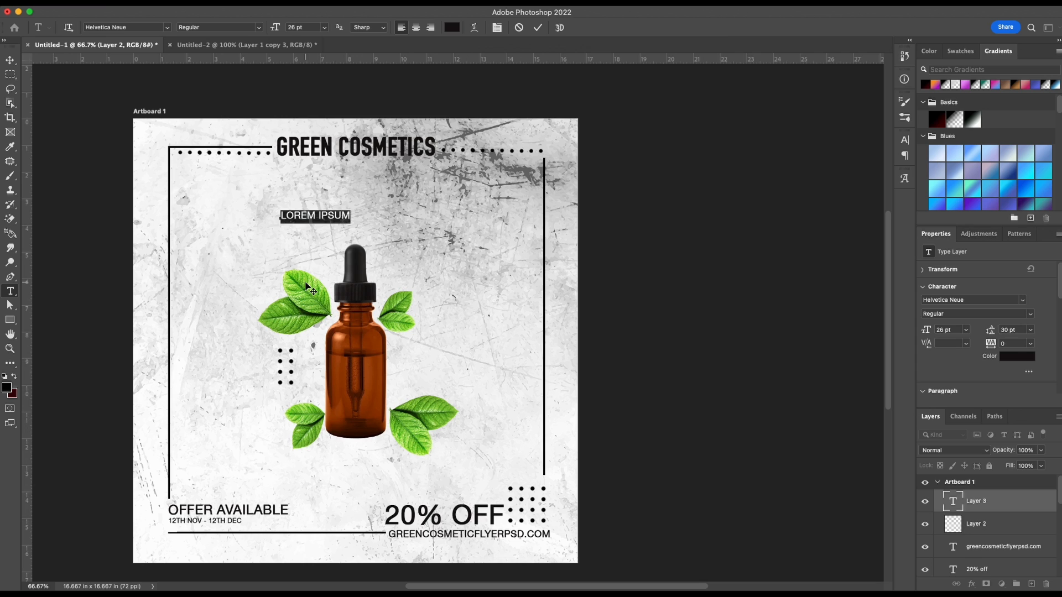
{"action": "type", "text": "M"}
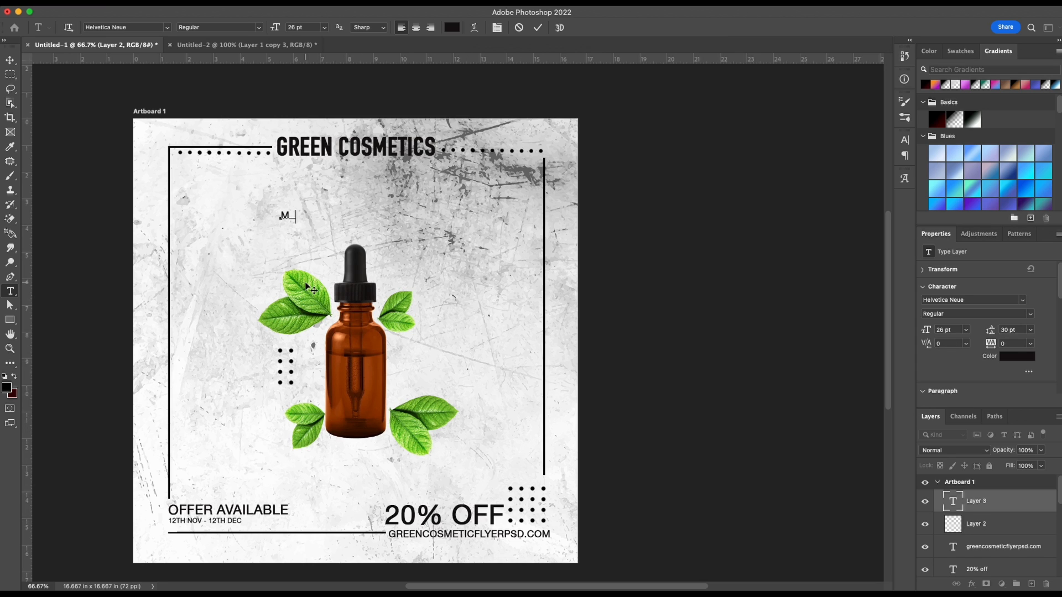
{"action": "type", "text": "ADE WITH NATURAL"}
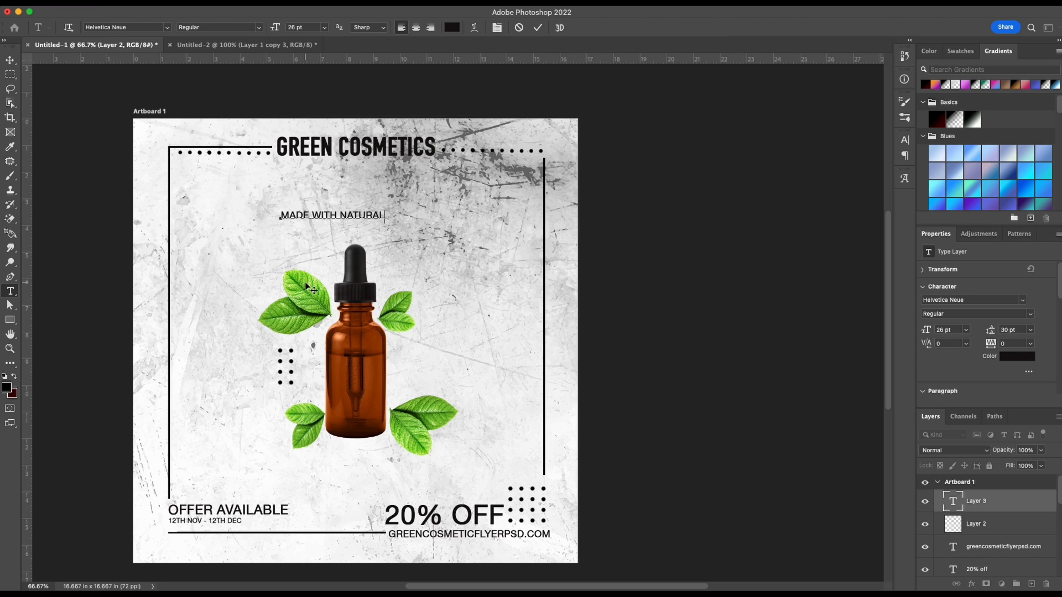
{"action": "type", "text": " INGREDIENTS"}
{"action": "left_click", "coordinate": [10, 60]}
- Turn off all caps for the tagline and capitalize its first letter so it reads "Made with natural ingredients"
{"action": "scroll", "coordinate": [941, 342], "scroll_direction": "down", "scroll_amount": 2}
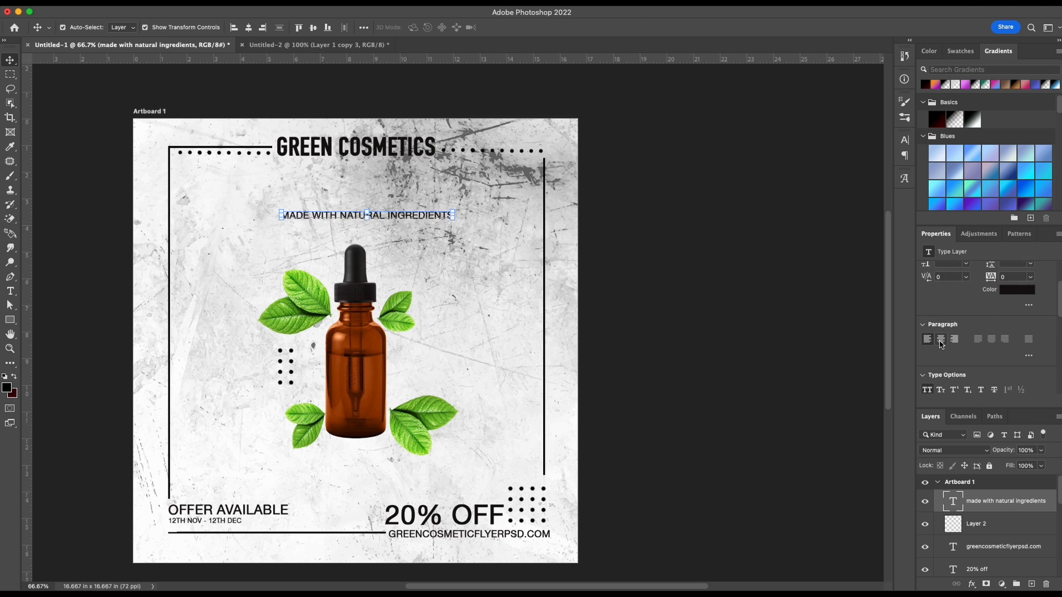
{"action": "scroll", "coordinate": [942, 344], "scroll_direction": "down", "scroll_amount": 1}
{"action": "left_click", "coordinate": [928, 351]}
{"action": "key", "text": "t"}
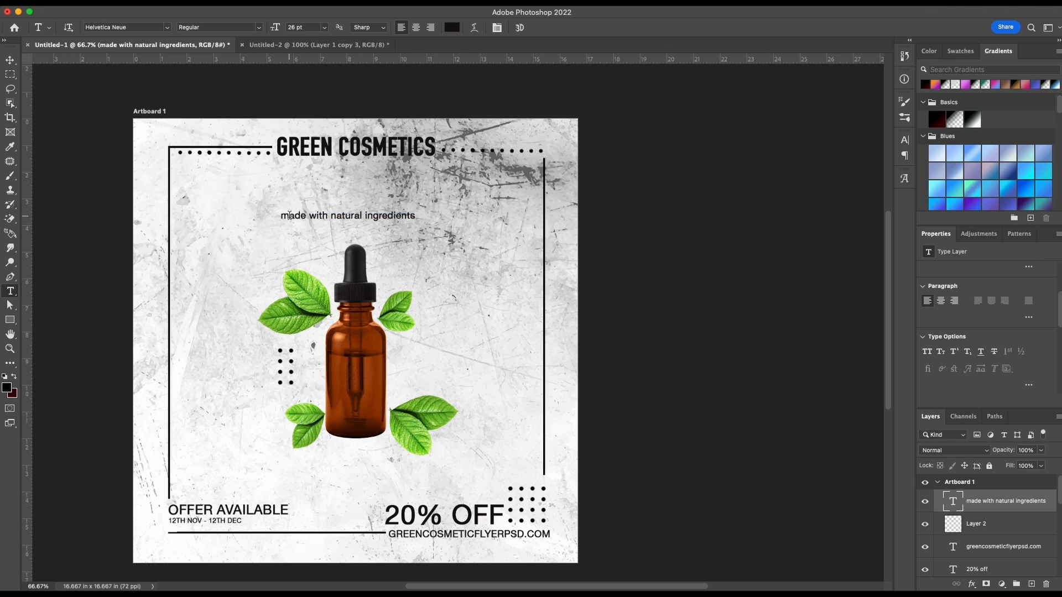
{"action": "left_click", "coordinate": [286, 216]}
{"action": "key", "text": "BackSpace"}
{"action": "type", "text": "M"}
{"action": "left_click", "coordinate": [10, 60]}
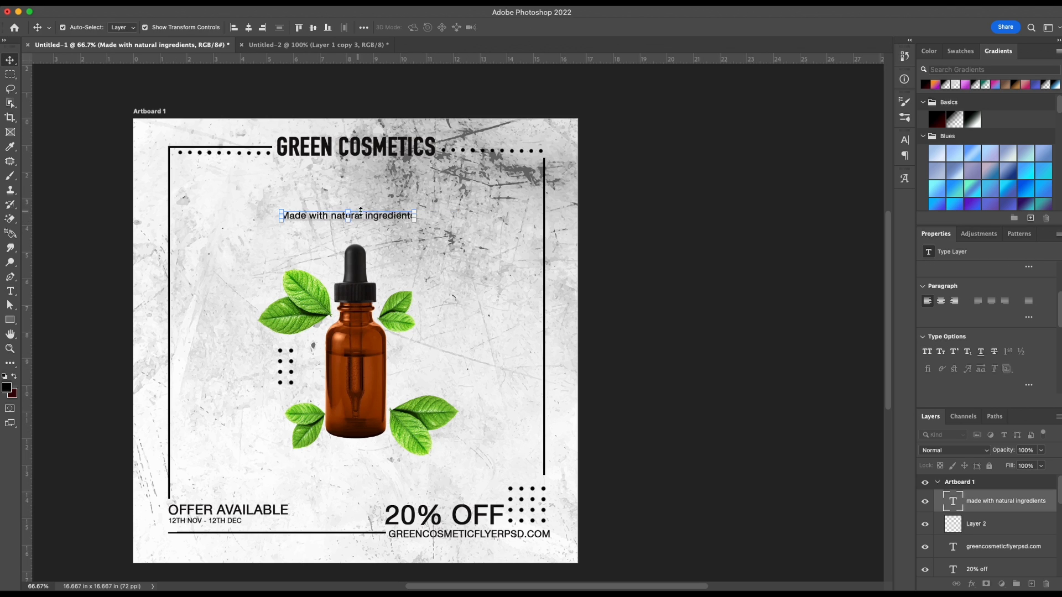
- Move the tagline directly beneath the GREEN COSMETICS heading and widen its tracking to about the heading's width
{"action": "left_click_drag", "start_coordinate": [349, 216], "coordinate": [348, 164]}
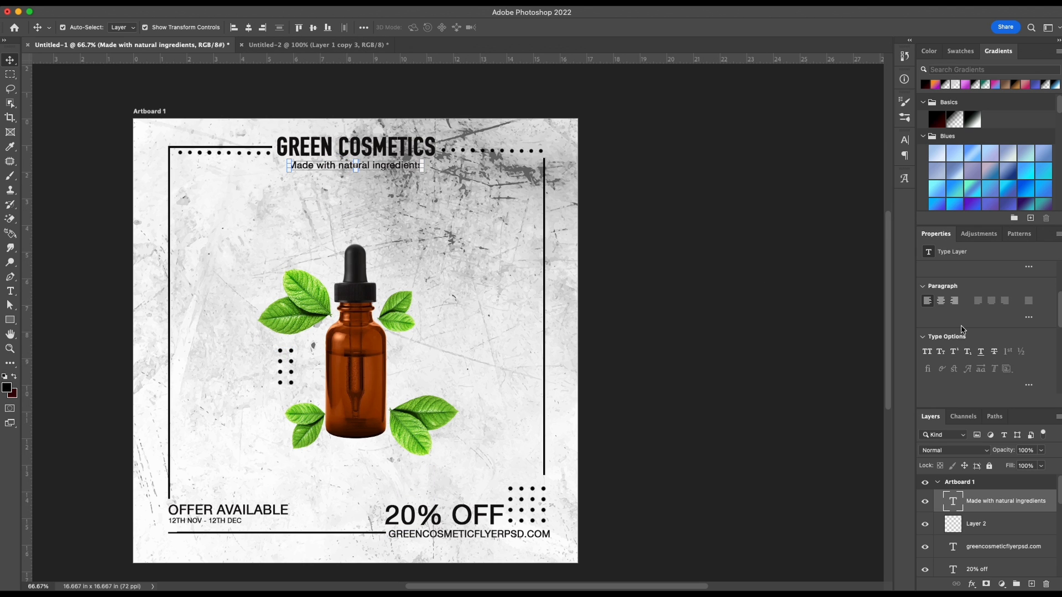
{"action": "scroll", "coordinate": [962, 329], "scroll_direction": "up", "scroll_amount": 2}
{"action": "left_click_drag", "start_coordinate": [996, 345], "coordinate": [1001, 346]}
{"action": "left_click", "coordinate": [686, 210]}
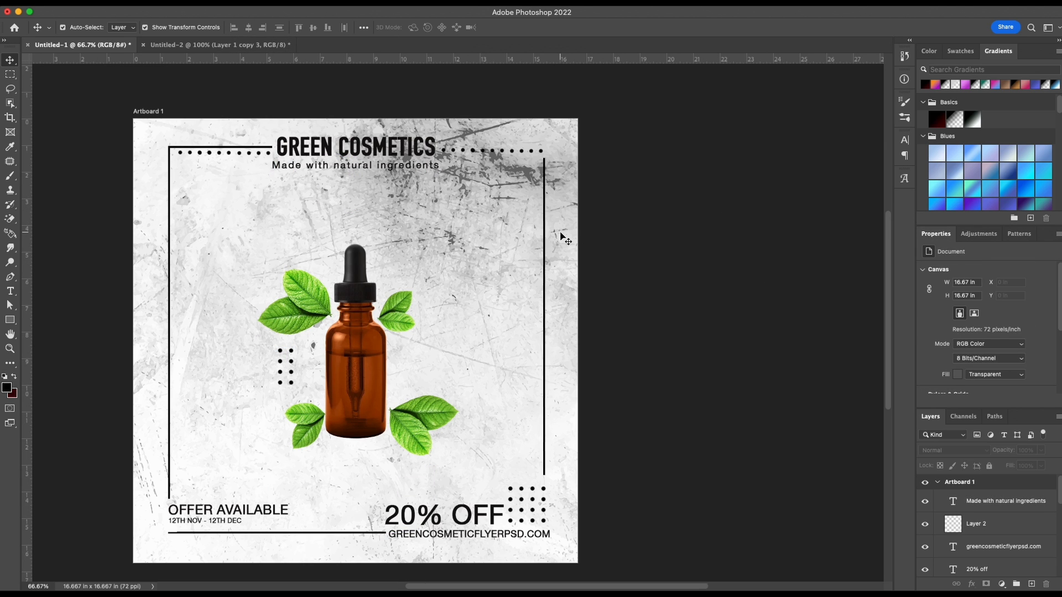
{"action": "scroll", "coordinate": [562, 235], "scroll_direction": "right", "scroll_amount": 1}
{"action": "left_click", "coordinate": [344, 148]}
{"action": "left_click", "coordinate": [599, 249]}
- Set the opacity of the grunge background layer to 43%
{"action": "scroll", "coordinate": [599, 249], "scroll_direction": "down", "scroll_amount": 5}
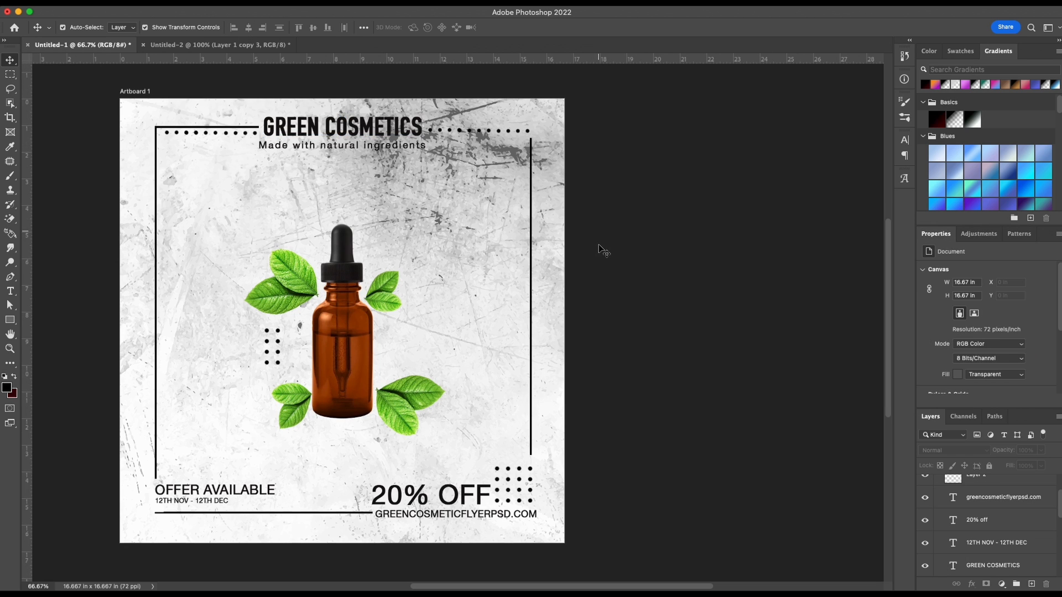
{"action": "scroll", "coordinate": [1007, 487], "scroll_direction": "down", "scroll_amount": 5}
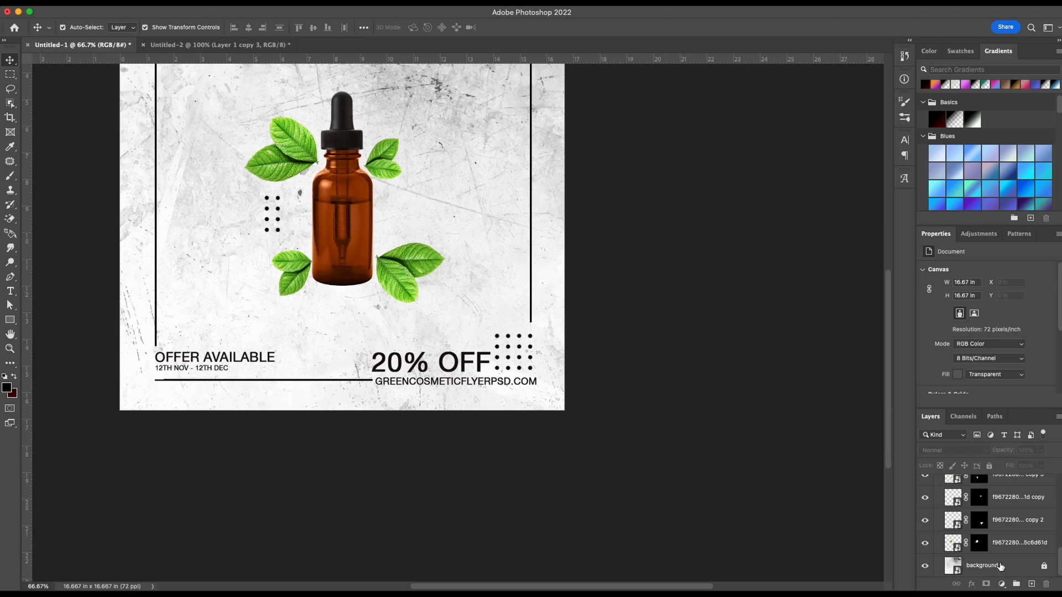
{"action": "left_click", "coordinate": [1000, 565]}
{"action": "left_click_drag", "start_coordinate": [1009, 452], "coordinate": [1003, 454]}
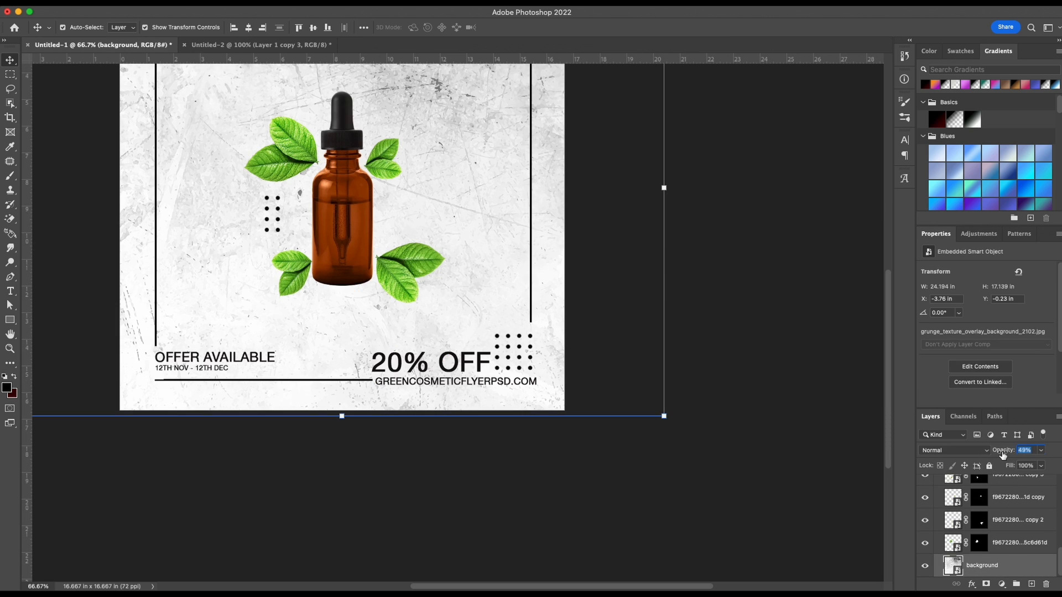
{"action": "scroll", "coordinate": [707, 380], "scroll_direction": "up", "scroll_amount": 4}
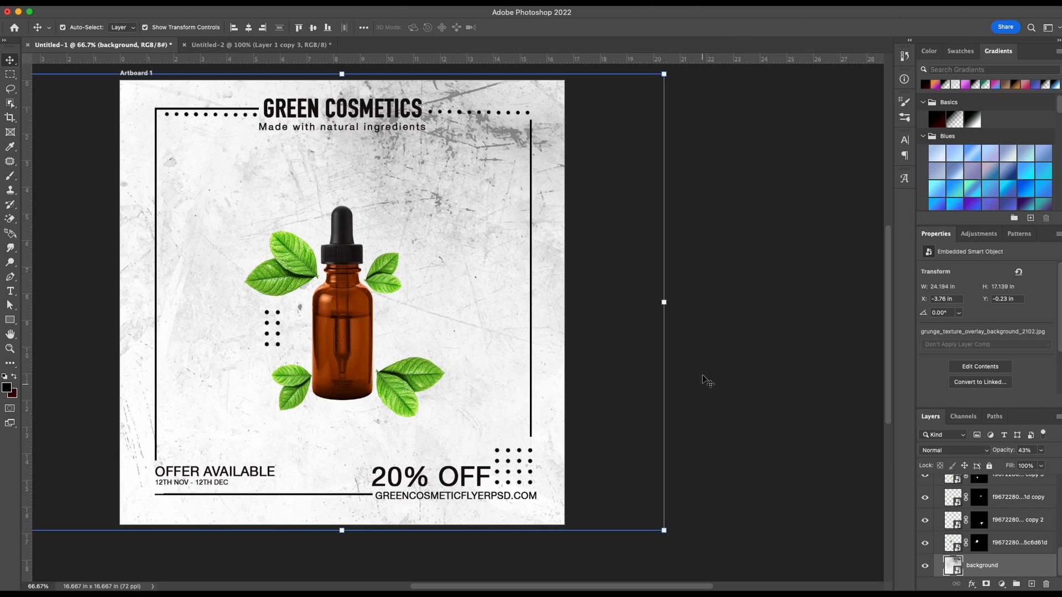
{"action": "left_click", "coordinate": [735, 373]}
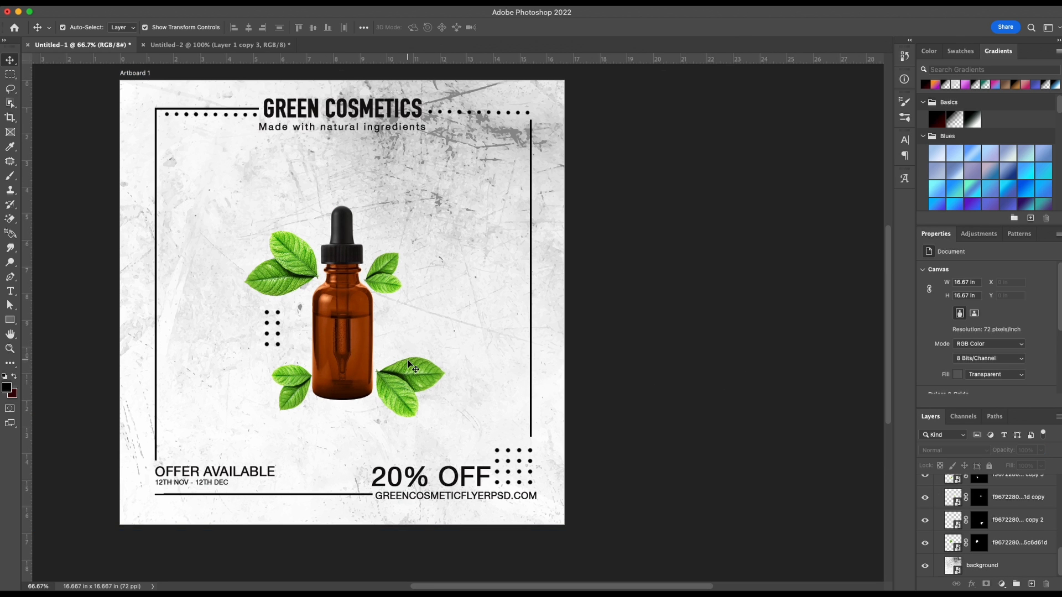
- Draw a black rounded rectangle about 42 by 310 px with 10 px corners on the frame's right line and nudge it down slightly
{"action": "scroll", "coordinate": [225, 340], "scroll_direction": "up", "scroll_amount": 1}
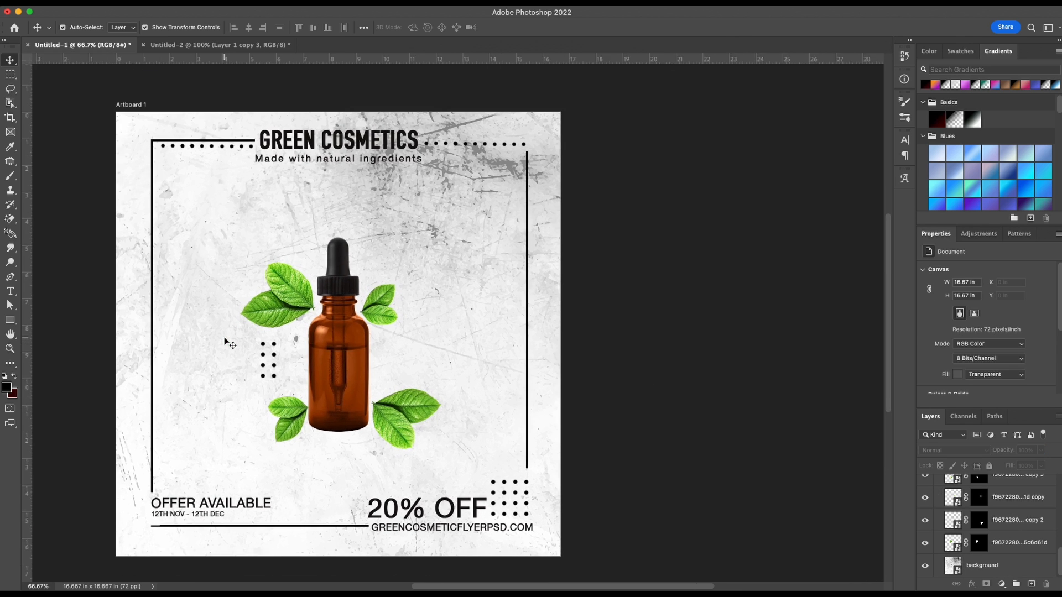
{"action": "key", "text": "u"}
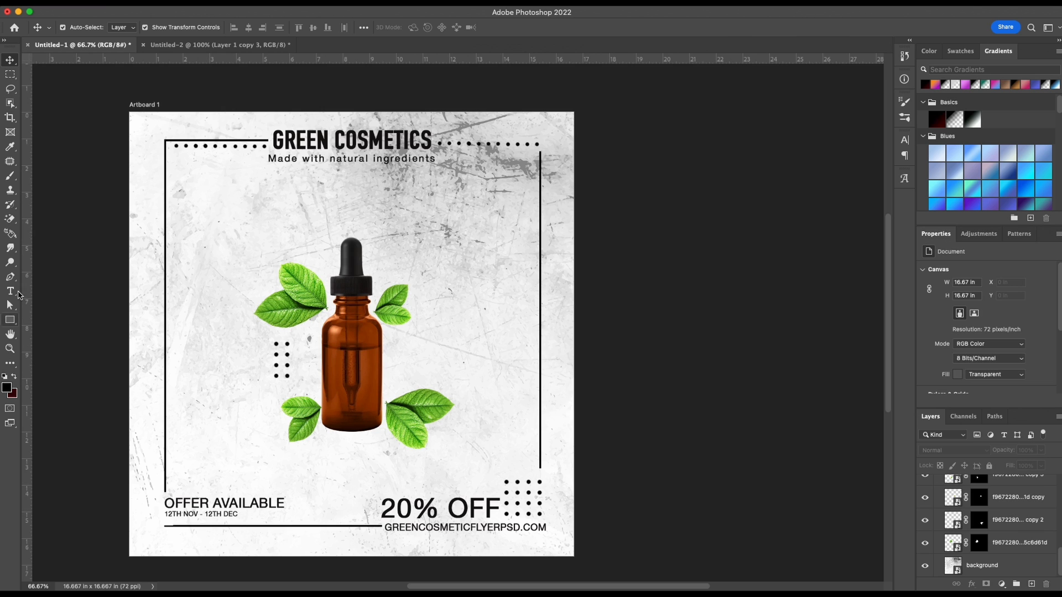
{"action": "left_click_drag", "start_coordinate": [534, 270], "coordinate": [550, 382]}
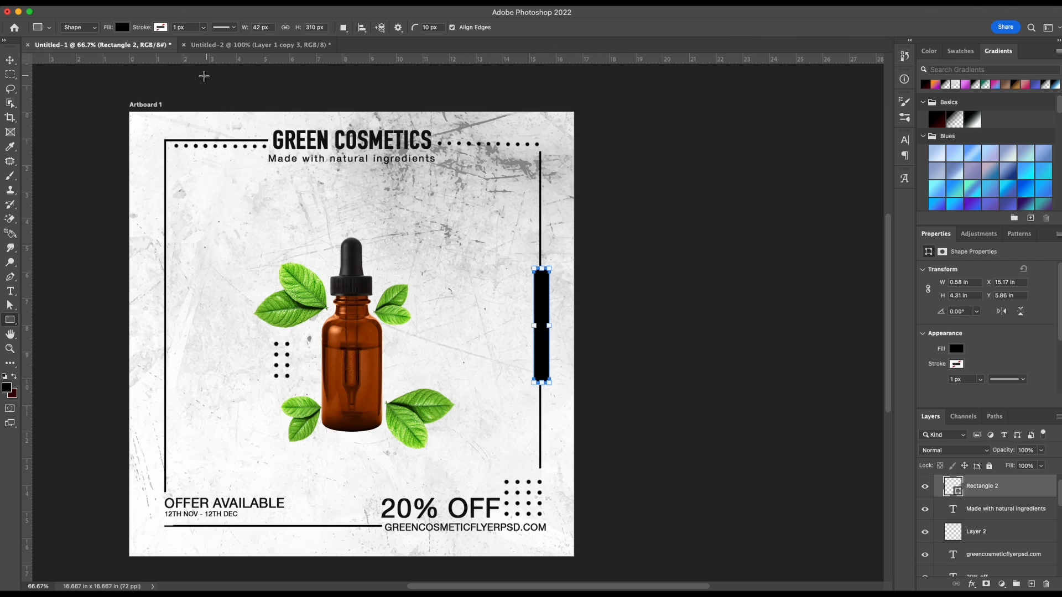
{"action": "key", "text": "v"}
{"action": "key", "text": "shift+Down"}
{"action": "key", "text": "shift+Down"}
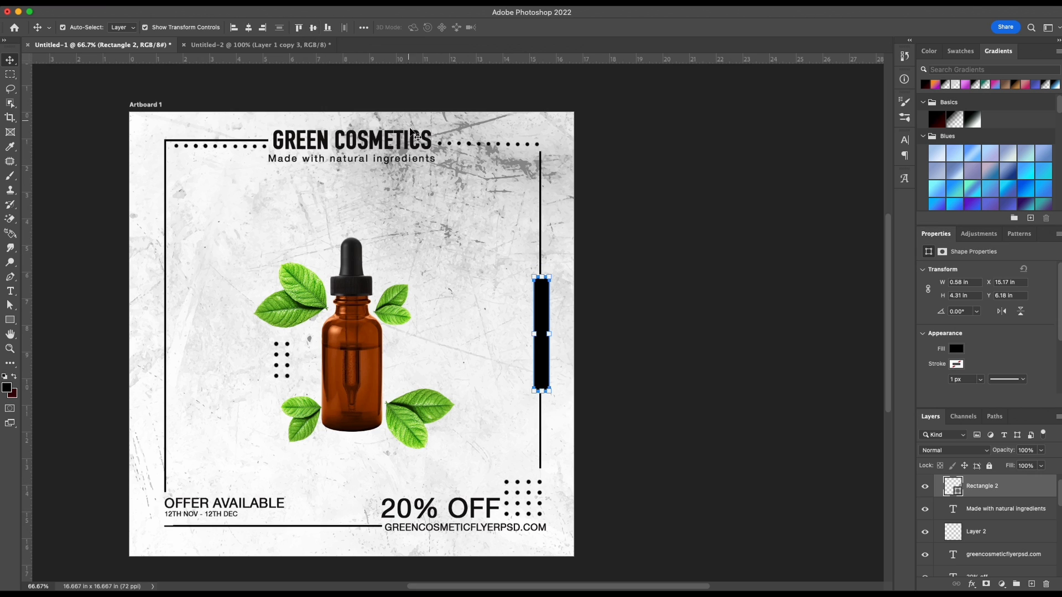
{"action": "left_click", "coordinate": [282, 224]}
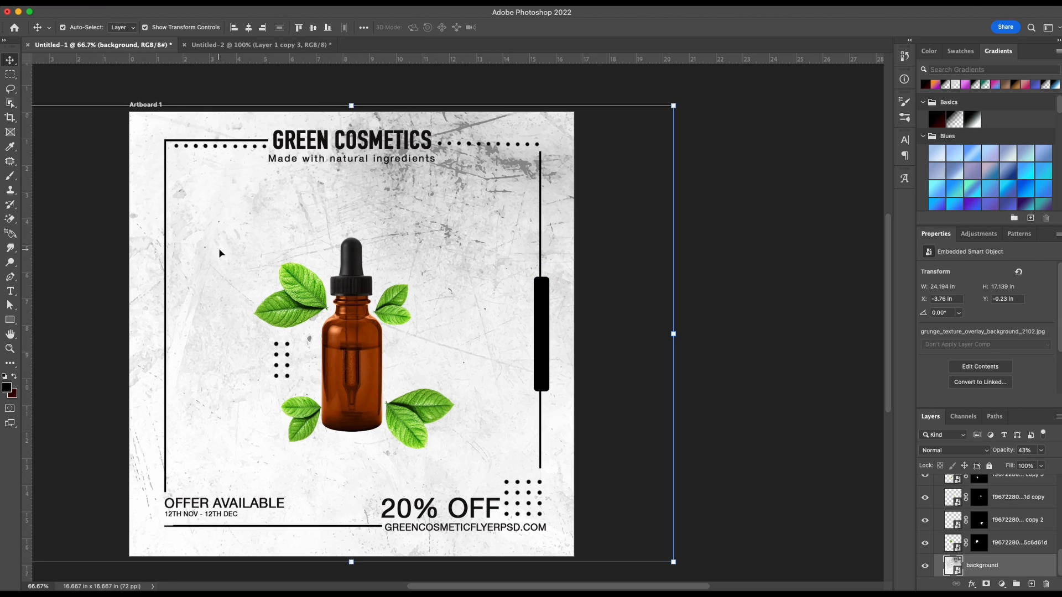
{"action": "left_click", "coordinate": [719, 363]}
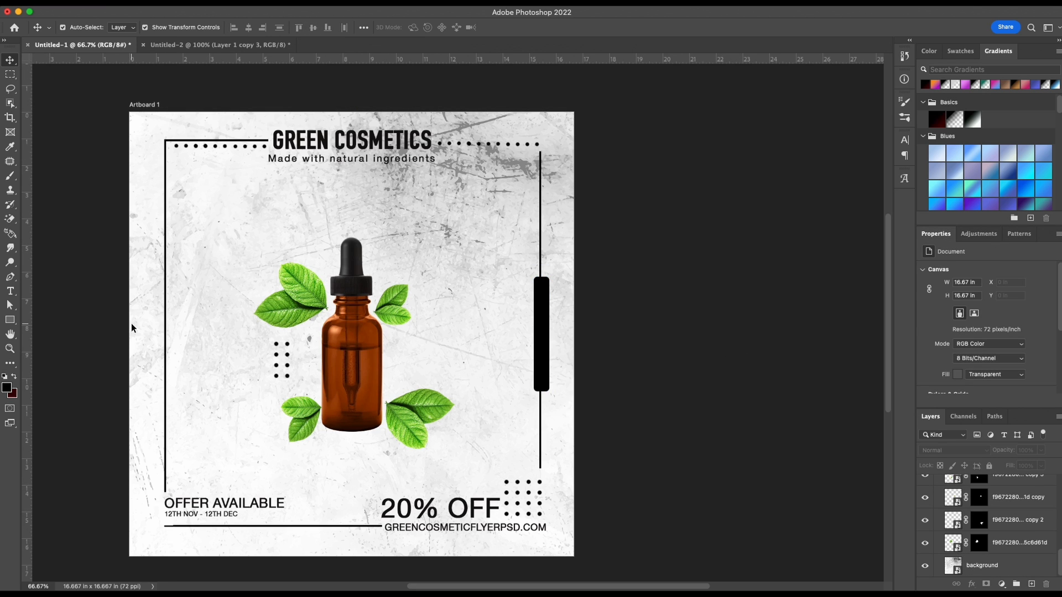
- Draw a black circular Twitter icon custom shape, about 64 by 64 px, in the empty area above and left of the upper-left leaves
{"action": "right_click", "coordinate": [10, 319]}
{"action": "left_click", "coordinate": [42, 377]}
{"action": "left_click", "coordinate": [446, 27]}
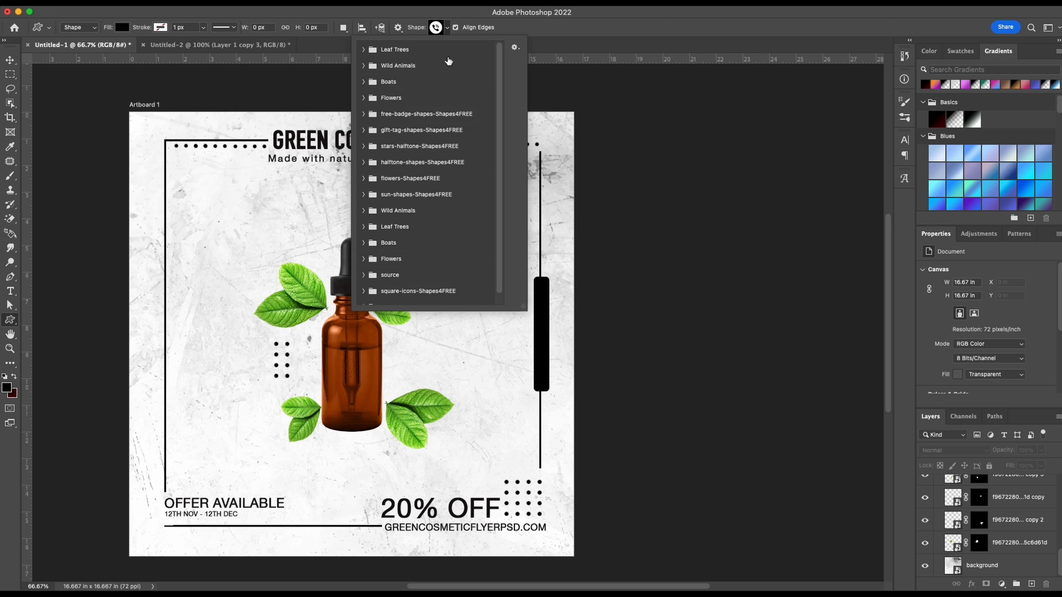
{"action": "scroll", "coordinate": [407, 183], "scroll_direction": "down", "scroll_amount": 1}
{"action": "left_click", "coordinate": [369, 299]}
{"action": "scroll", "coordinate": [378, 290], "scroll_direction": "down", "scroll_amount": 6}
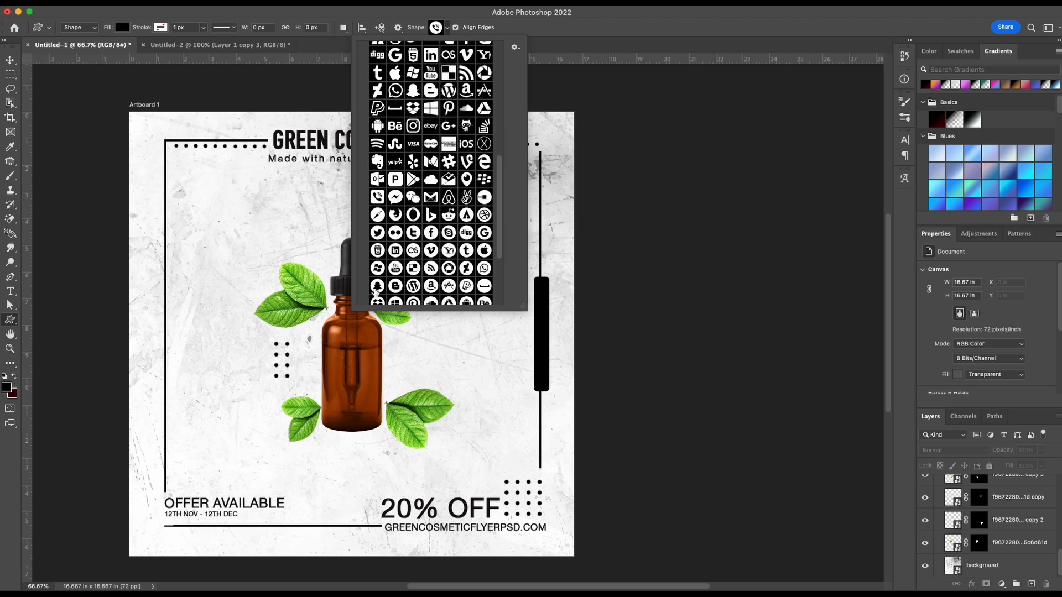
{"action": "left_click", "coordinate": [376, 138]}
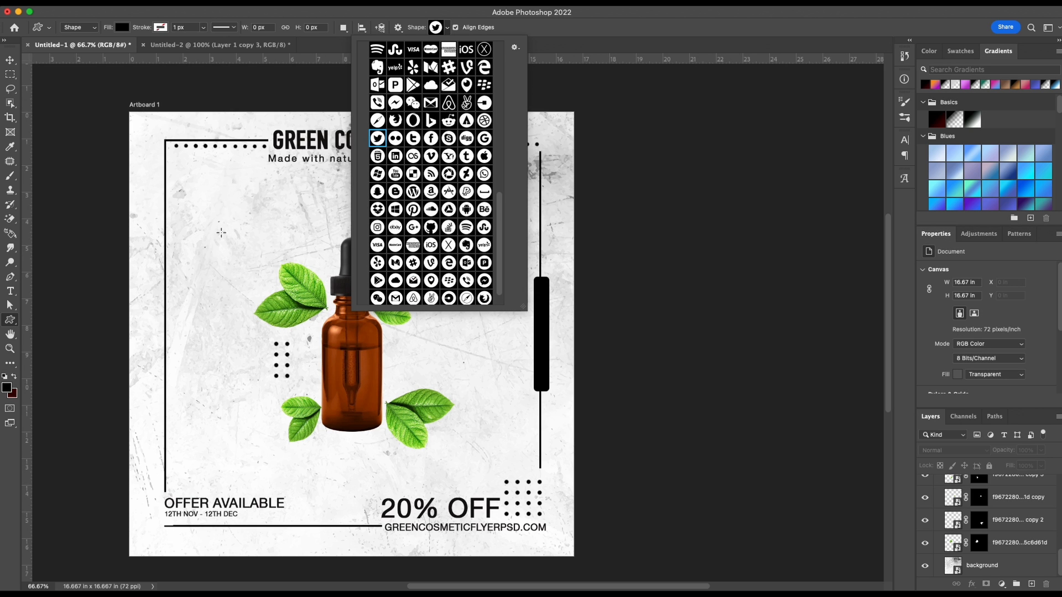
{"action": "scroll", "coordinate": [984, 526], "scroll_direction": "up", "scroll_amount": 5}
{"action": "scroll", "coordinate": [188, 287], "scroll_direction": "up", "scroll_amount": 2}
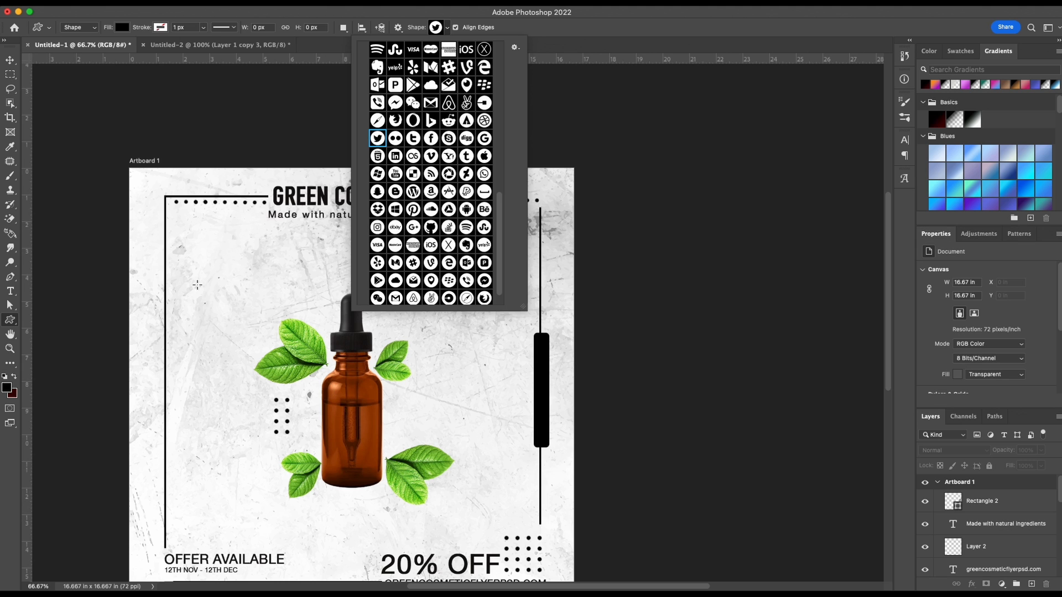
{"action": "left_click_drag", "start_coordinate": [187, 286], "coordinate": [212, 310]}
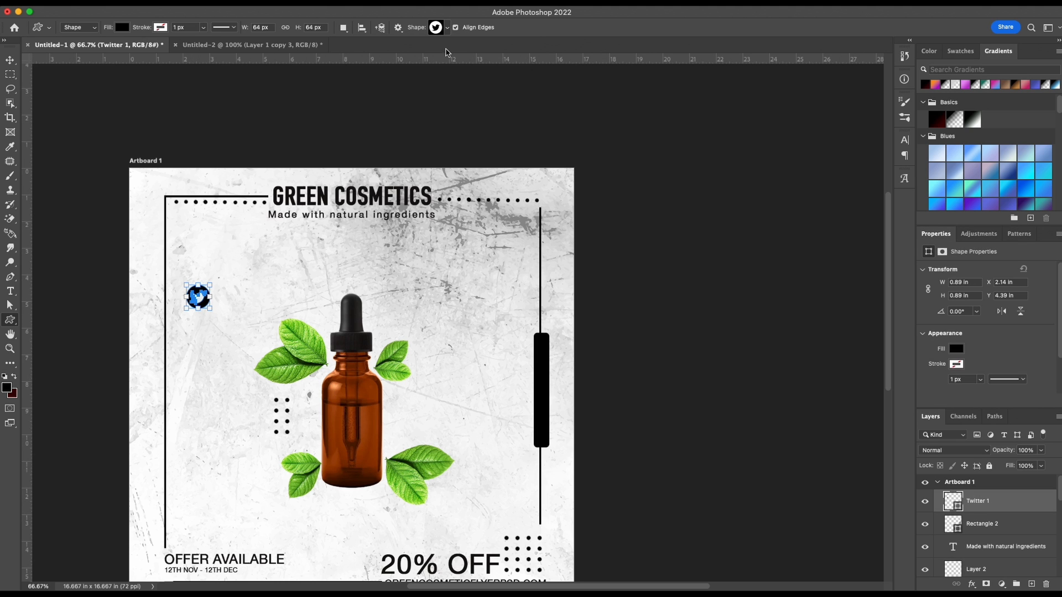
- Draw a black circular Instagram icon custom shape of similar size just right of the Twitter icon
{"action": "key", "text": "v"}
{"action": "left_click", "coordinate": [175, 341]}
{"action": "key", "text": "u"}
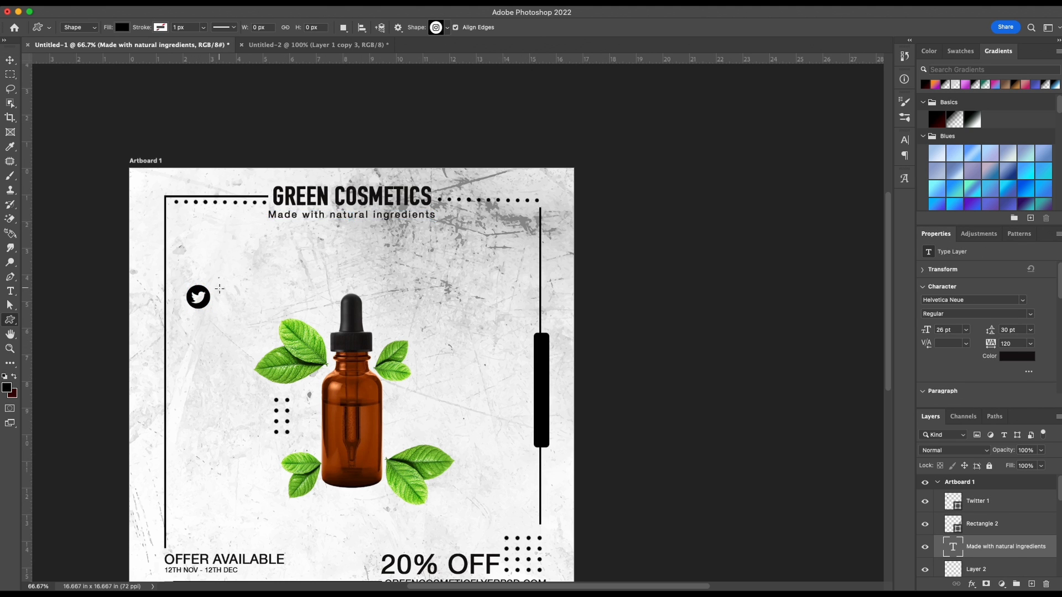
{"action": "left_click_drag", "start_coordinate": [220, 285], "coordinate": [245, 310]}
- Draw a black circular Facebook icon custom shape, about 62 px wide, just right of the Instagram icon
{"action": "left_click", "coordinate": [1018, 570]}
{"action": "left_click", "coordinate": [447, 28]}
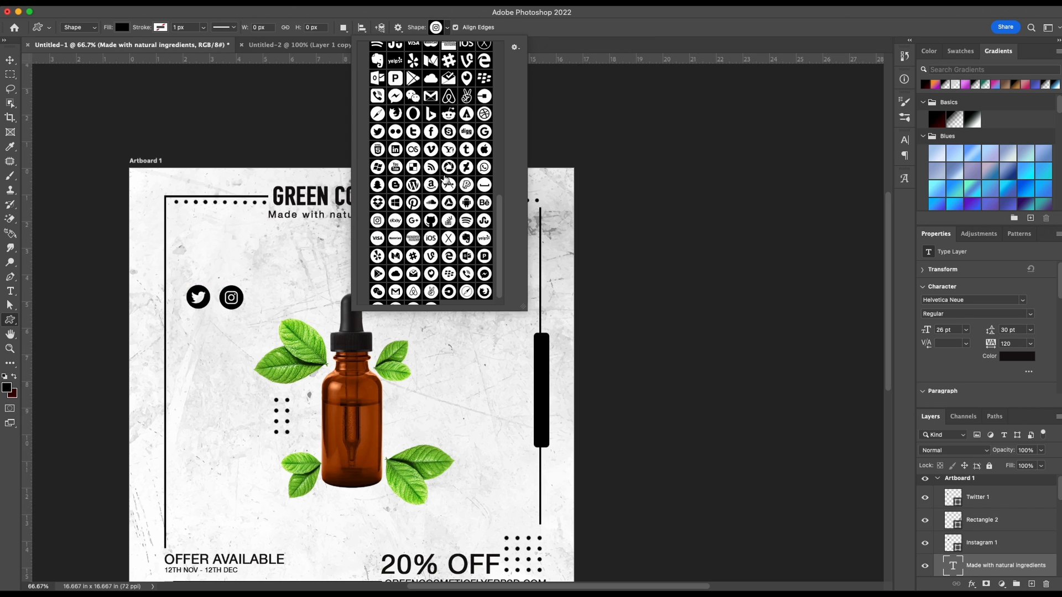
{"action": "left_click", "coordinate": [431, 132]}
{"action": "left_click", "coordinate": [466, 14]}
{"action": "left_click_drag", "start_coordinate": [252, 287], "coordinate": [277, 310]}
- Shift the Twitter icon right and the Facebook icon left to bring them closer to the Instagram icon
{"action": "left_click", "coordinate": [987, 496]}
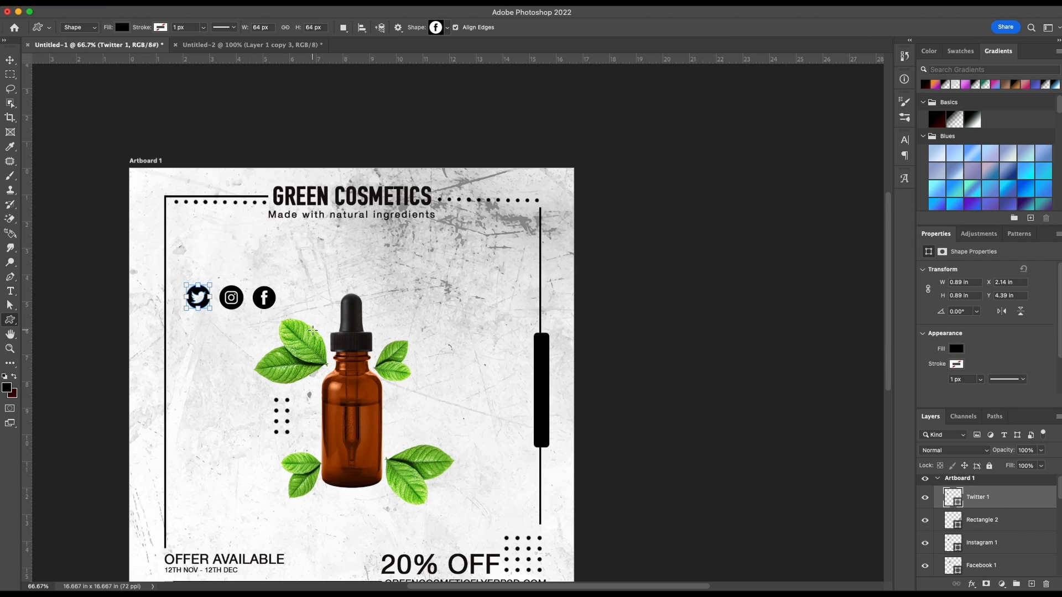
{"action": "key", "text": "v"}
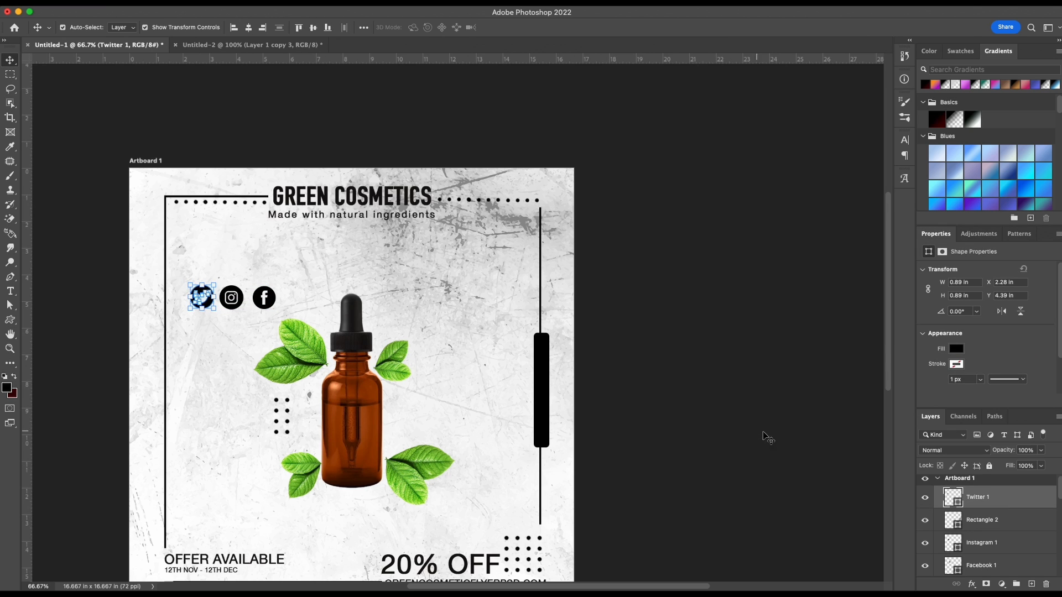
{"action": "left_click", "coordinate": [1007, 528]}
{"action": "left_click", "coordinate": [982, 552]}
{"action": "left_click", "coordinate": [980, 566]}
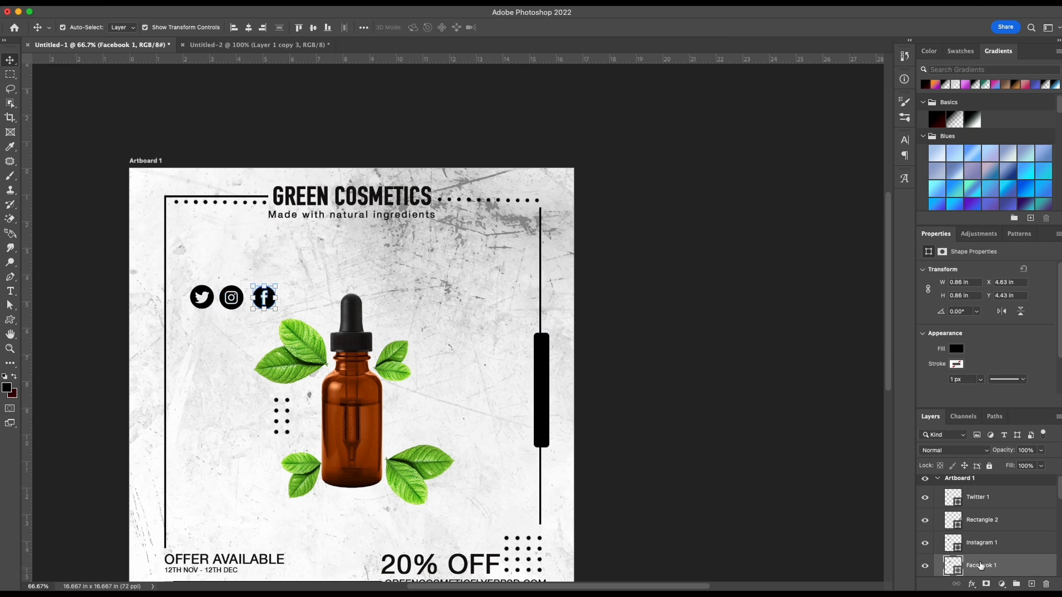
{"action": "scroll", "coordinate": [1004, 540], "scroll_direction": "down", "scroll_amount": 1}
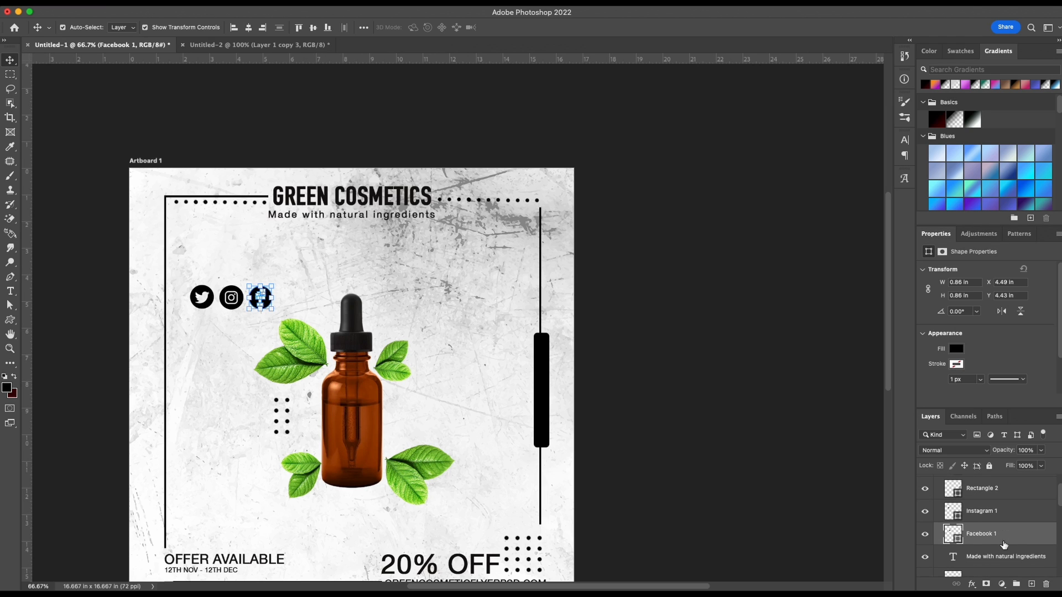
- Reorder the black rounded rectangle's layer to sit directly below the Facebook icon layer
{"action": "left_click", "coordinate": [1004, 513]}
{"action": "scroll", "coordinate": [1001, 517], "scroll_direction": "up", "scroll_amount": 1}
{"action": "left_click", "coordinate": [995, 530]}
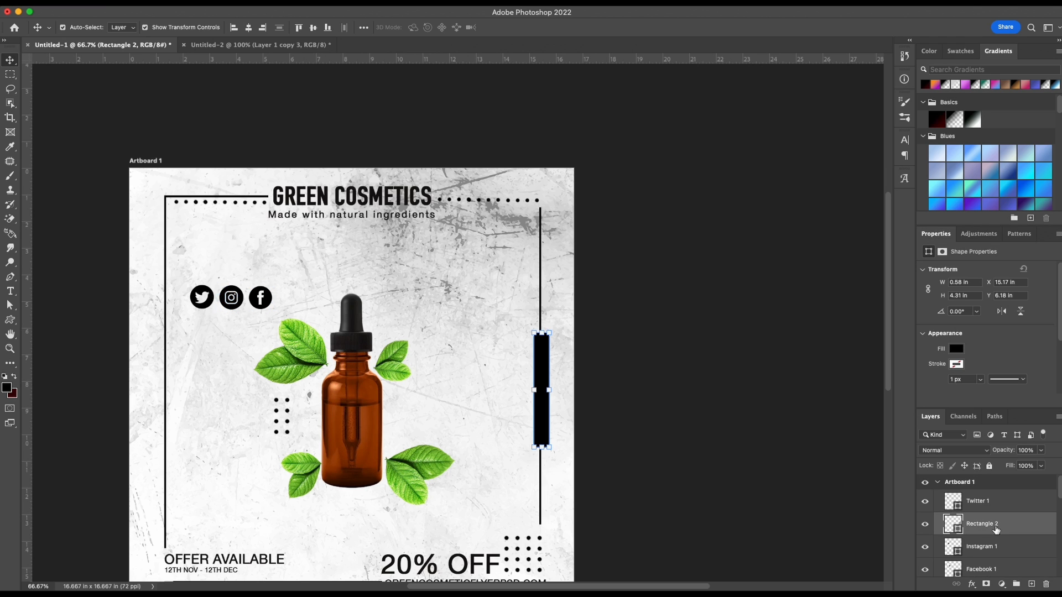
{"action": "left_click_drag", "start_coordinate": [990, 527], "coordinate": [1001, 561]}
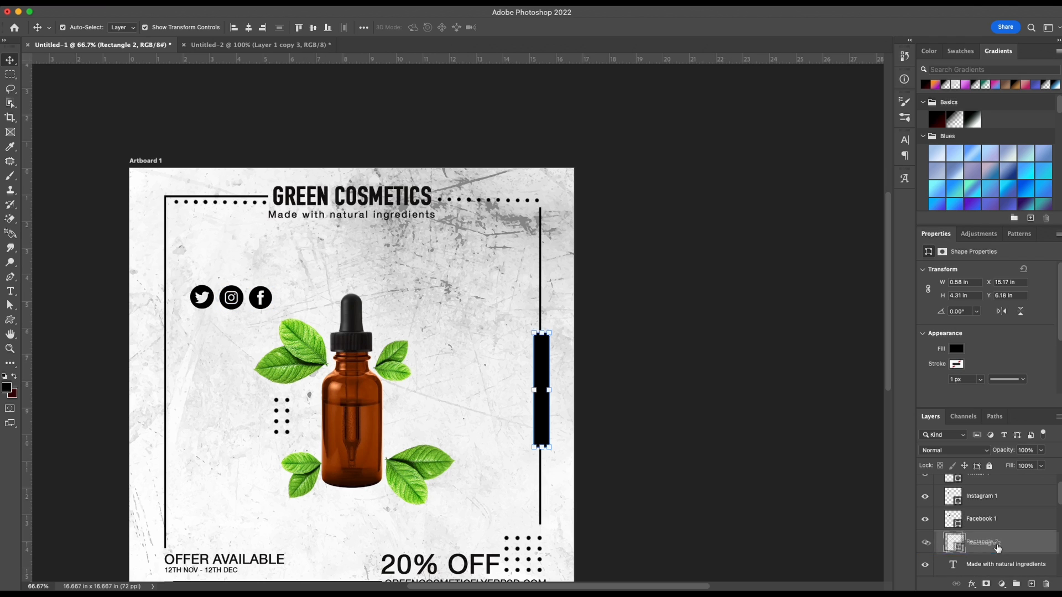
- Merge the Twitter, Instagram and Facebook icon layers into a single shape layer
{"action": "left_click", "coordinate": [1002, 516]}
{"action": "scroll", "coordinate": [1003, 516], "scroll_direction": "up", "scroll_amount": 1}
{"action": "left_click", "coordinate": [1002, 500], "text": "shift"}
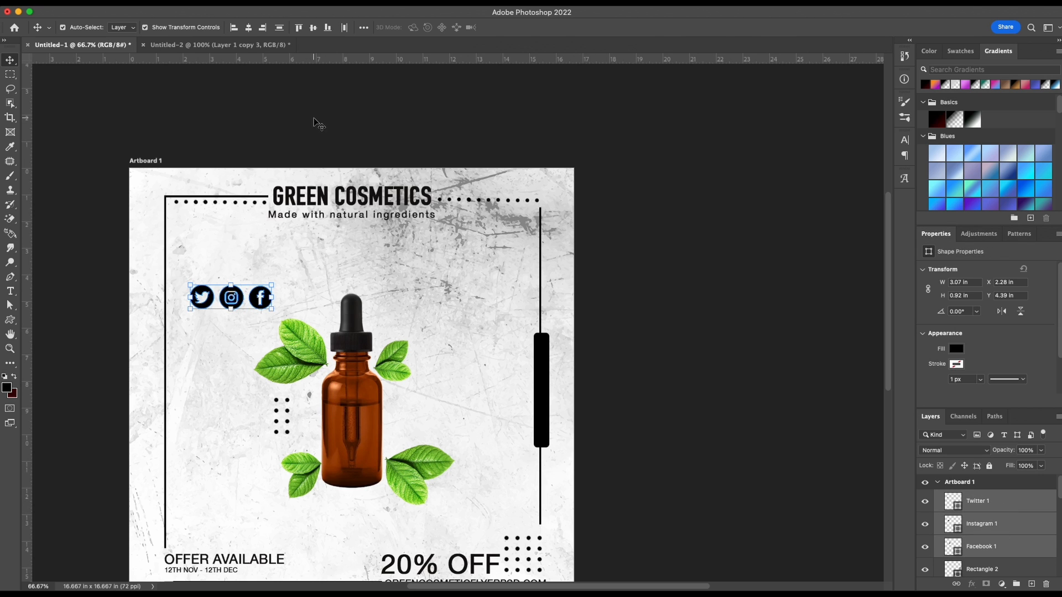
{"action": "key", "text": "ctrl+e"}
- Change the merged social icons' fill to white
{"action": "key", "text": "u"}
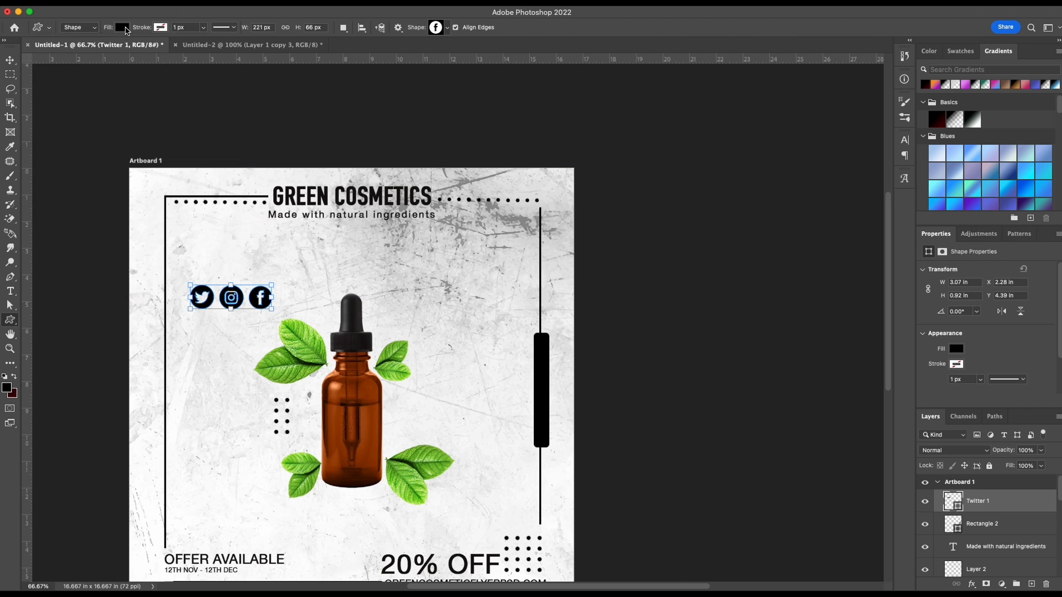
{"action": "left_click", "coordinate": [126, 28]}
{"action": "left_click", "coordinate": [65, 80]}
- Rotate the social icons -90°, scale them to about 0.4 by 1.38 in and place them midway along the black rounded rectangle
{"action": "key", "text": "v"}
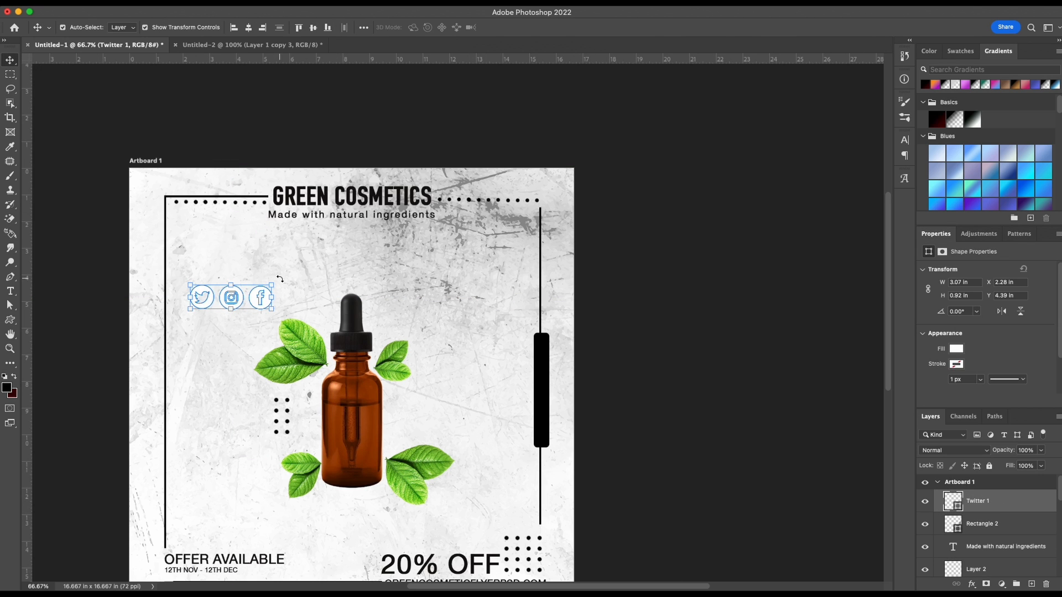
{"action": "left_click_drag", "start_coordinate": [280, 279], "coordinate": [212, 249]}
{"action": "left_click_drag", "start_coordinate": [231, 297], "coordinate": [509, 381]}
{"action": "left_click_drag", "start_coordinate": [524, 346], "coordinate": [586, 379]}
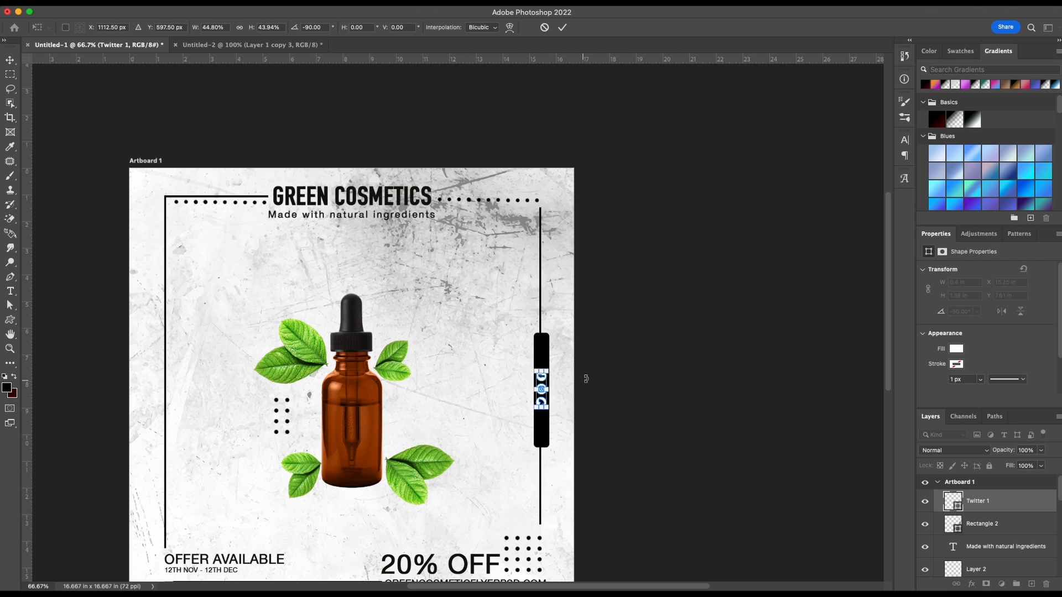
{"action": "left_click", "coordinate": [557, 27]}
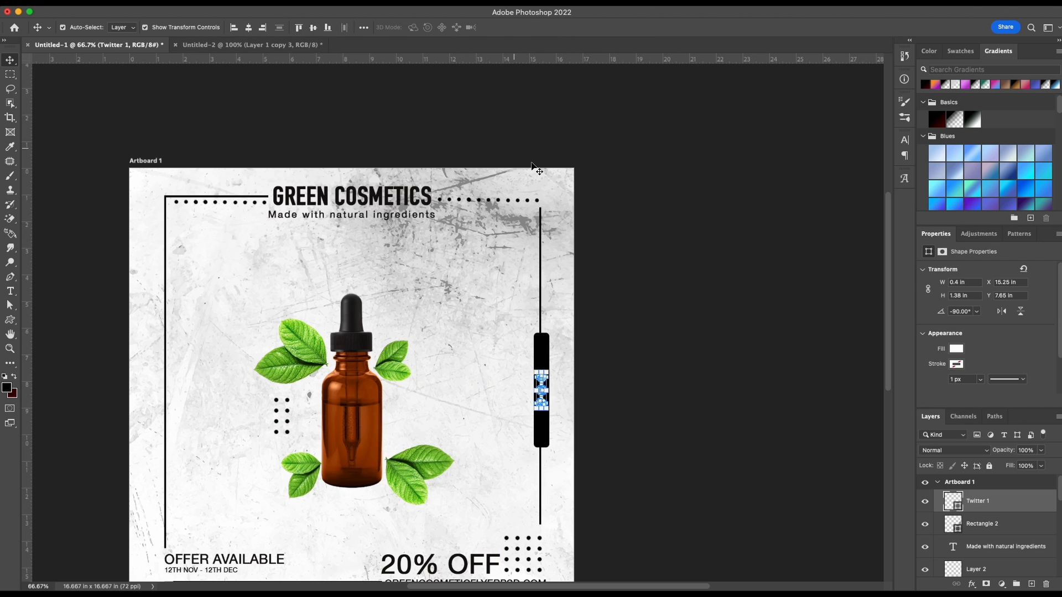
- Nudge the black rounded rectangle slightly left and up to about X 15.11 in, Y 6.14 in
{"action": "left_click", "coordinate": [551, 361]}
{"action": "left_click", "coordinate": [548, 349]}
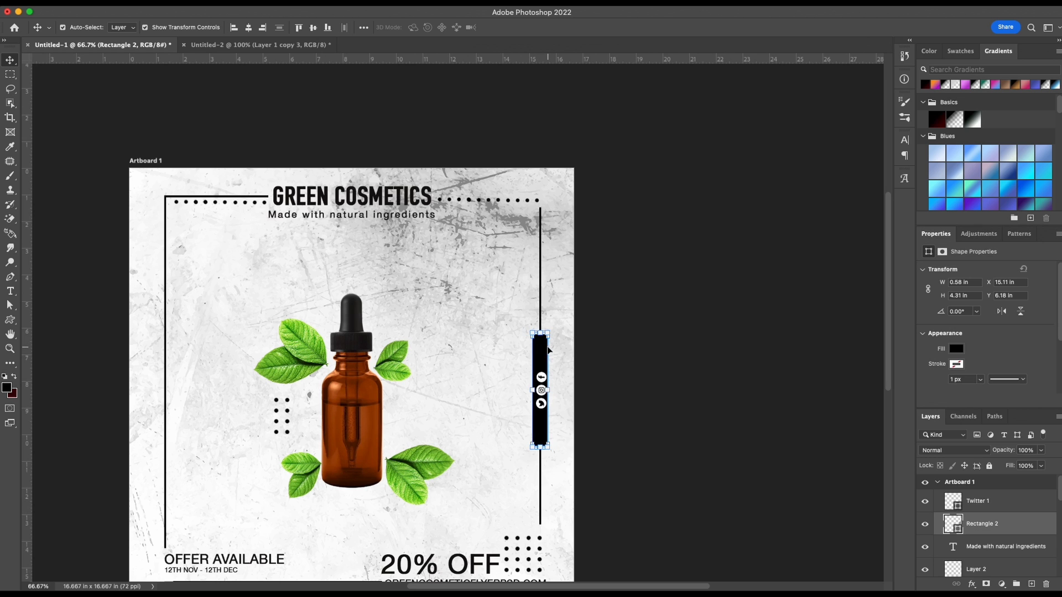
{"action": "left_click_drag", "start_coordinate": [549, 347], "coordinate": [547, 347]}
{"action": "left_click", "coordinate": [699, 380]}
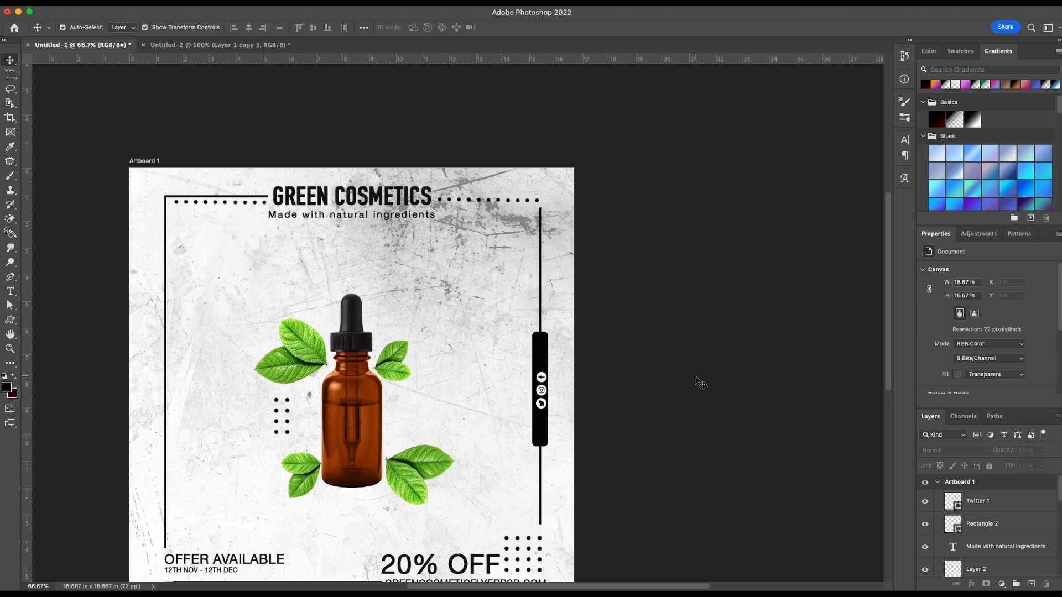
{"action": "key", "text": "super+minus"}
{"action": "left_click", "coordinate": [528, 349], "text": "super"}
{"action": "key", "text": "Delete"}
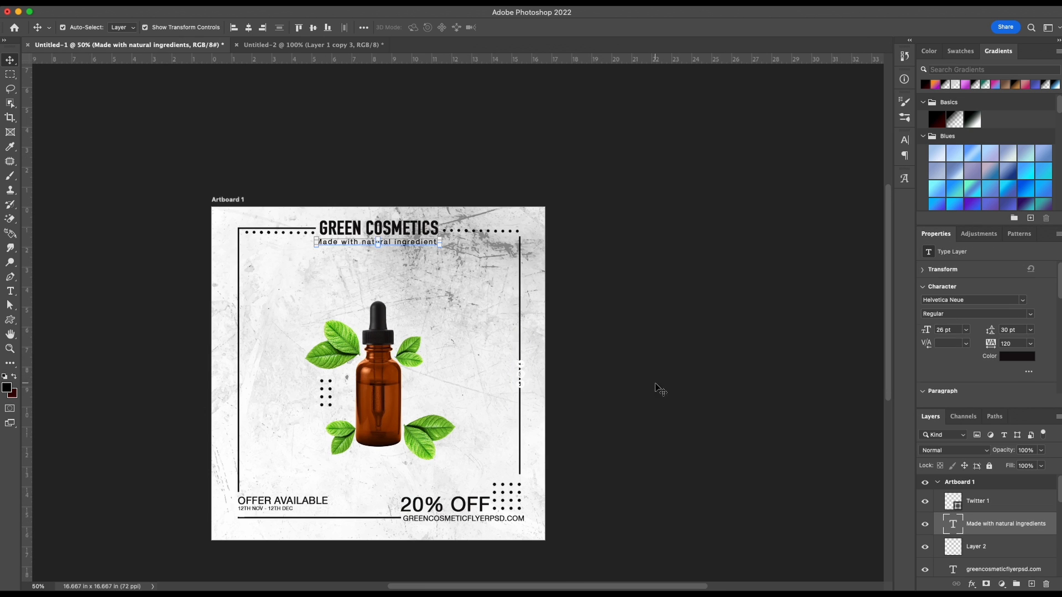
{"action": "key", "text": "super+z"}
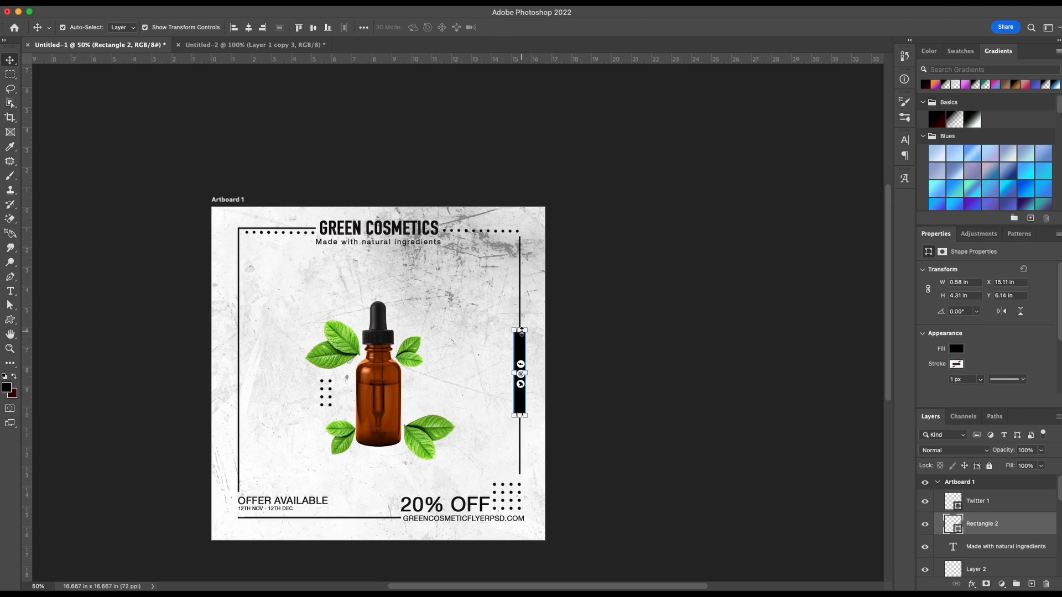
- Shorten the black rounded rectangle equally from both ends to about 2.44 in tall around the social icons, leaving nothing selected
{"action": "mouse_move", "coordinate": [521, 331]}
{"action": "left_mouse_down"}
{"action": "mouse_move", "coordinate": [521, 412]}
{"action": "mouse_move", "coordinate": [520, 350]}
{"action": "left_mouse_up"}
{"action": "key", "text": "Return"}
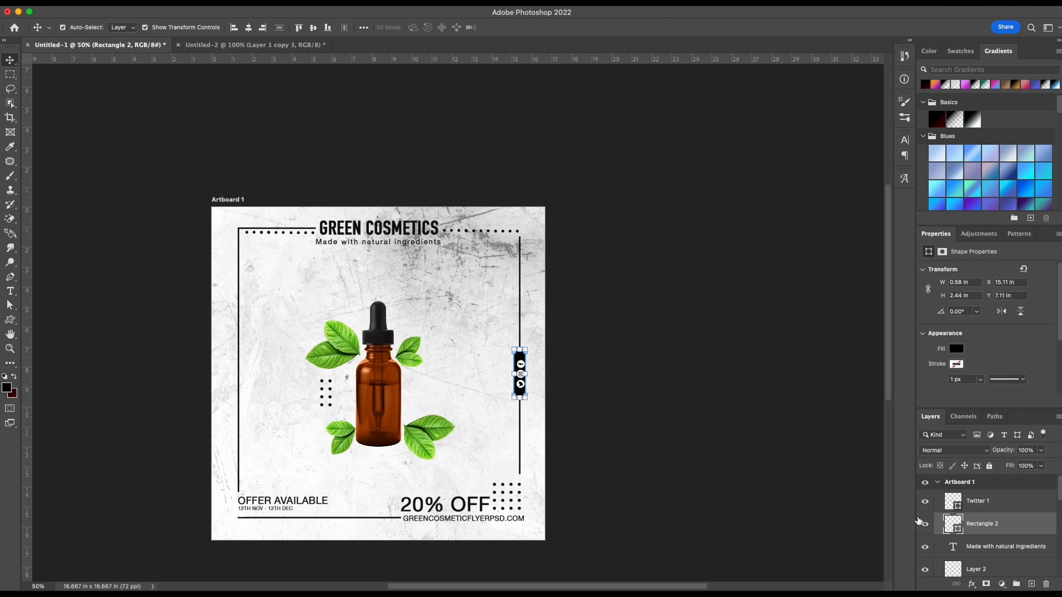
{"action": "left_click", "coordinate": [1001, 505]}
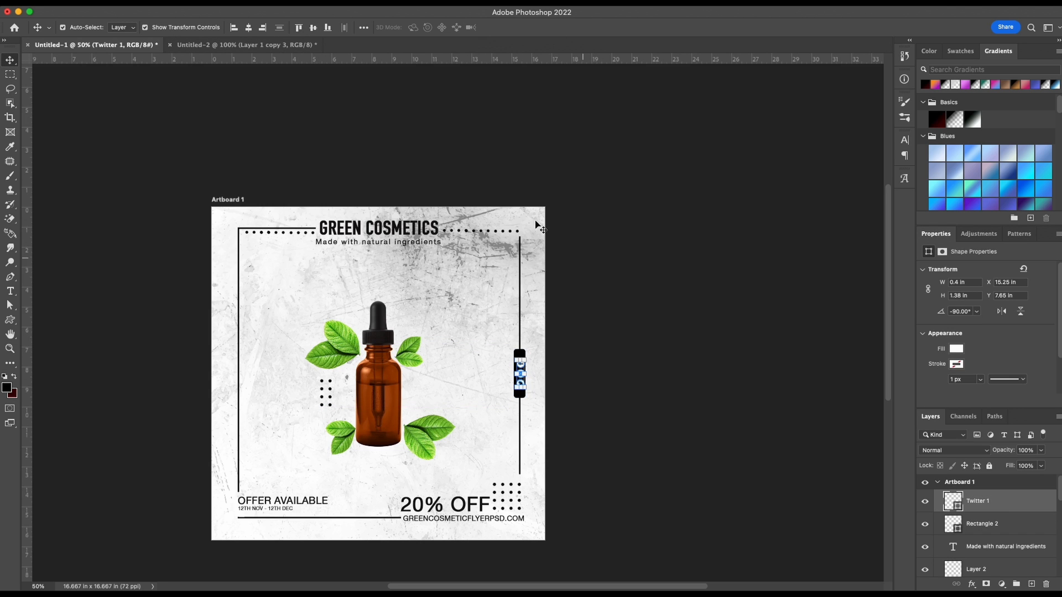
{"action": "scroll", "coordinate": [689, 299], "scroll_direction": "down", "scroll_amount": 3}
{"action": "left_click", "coordinate": [689, 299]}
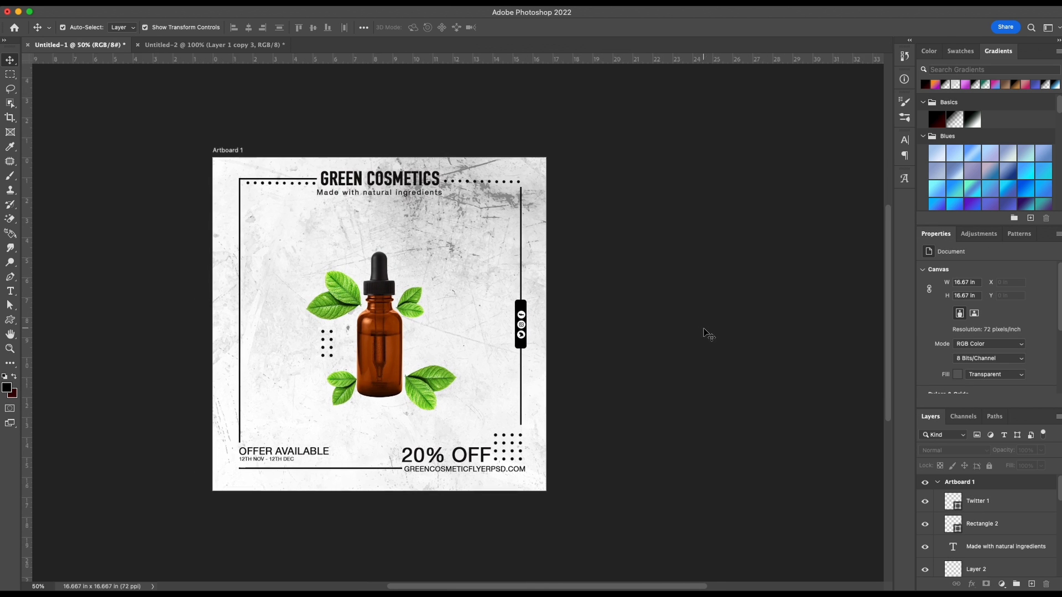